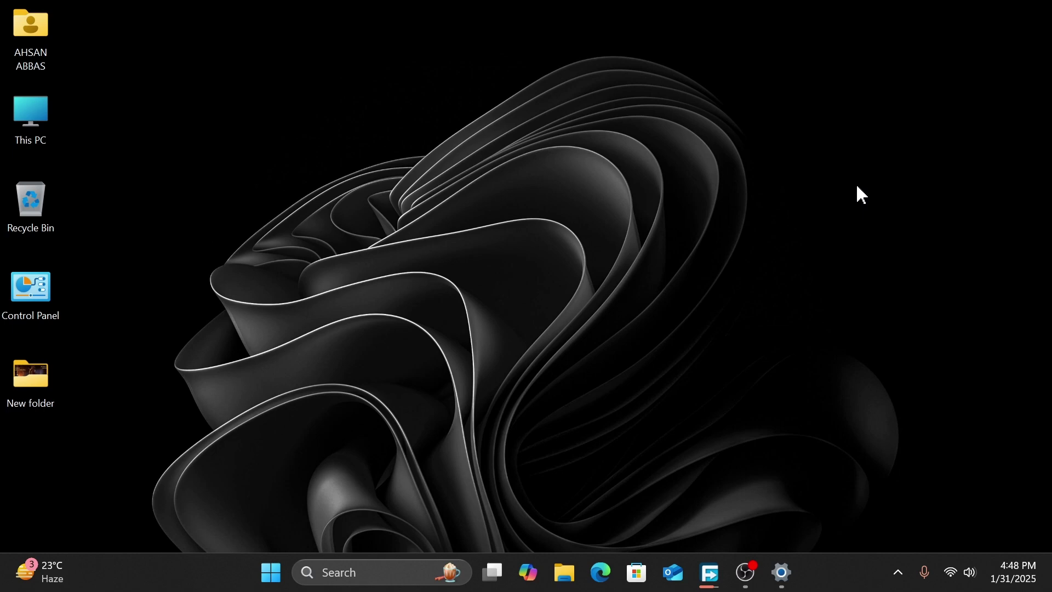
Refresh the desktop, launch Microsoft Edge and go to google.com
right_click(552, 124)
click(593, 187)
click(601, 573)
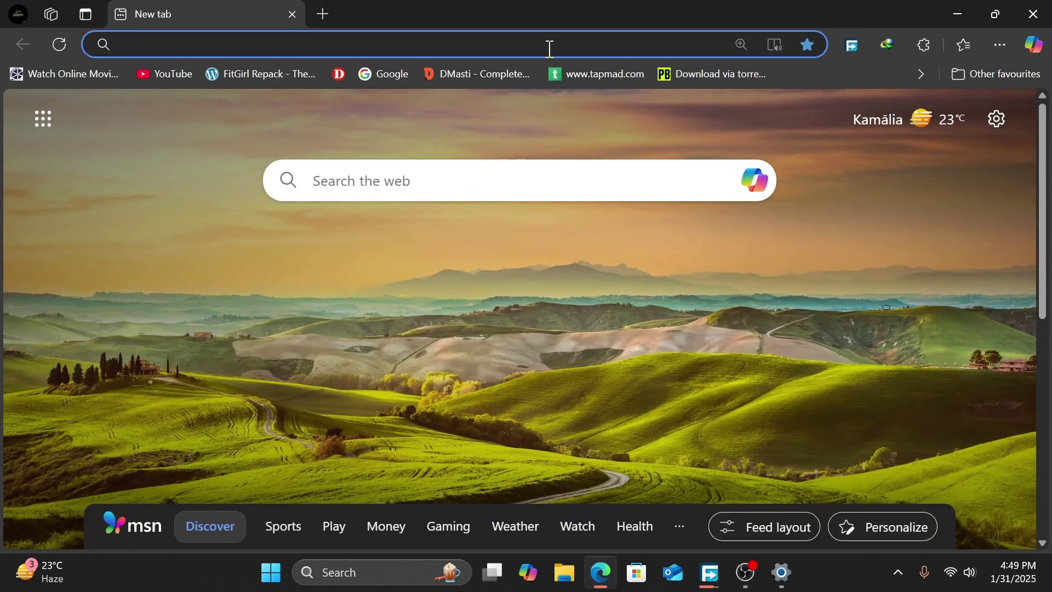
click(552, 48)
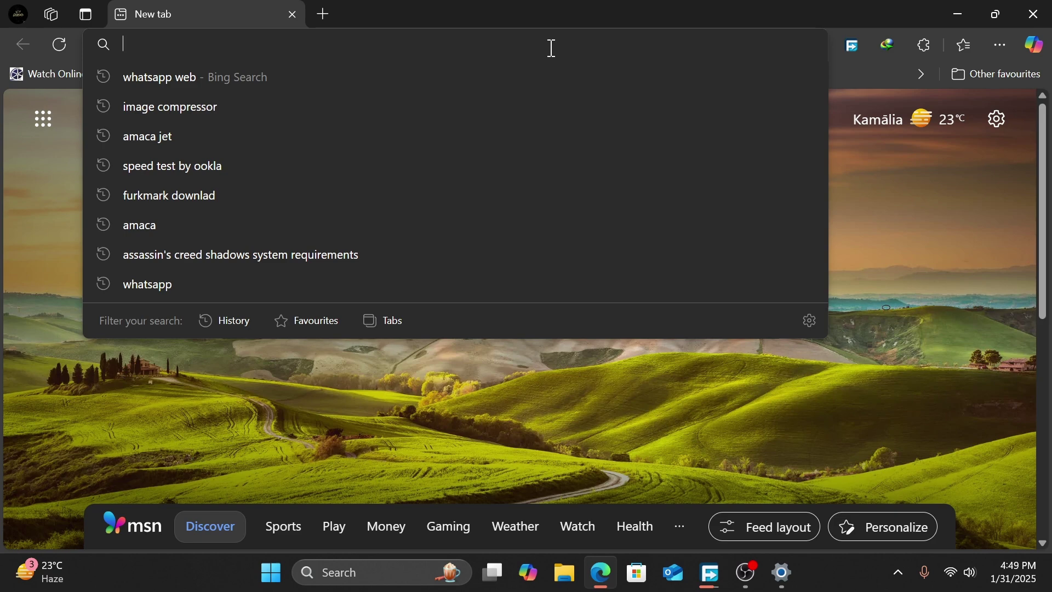
text(g)
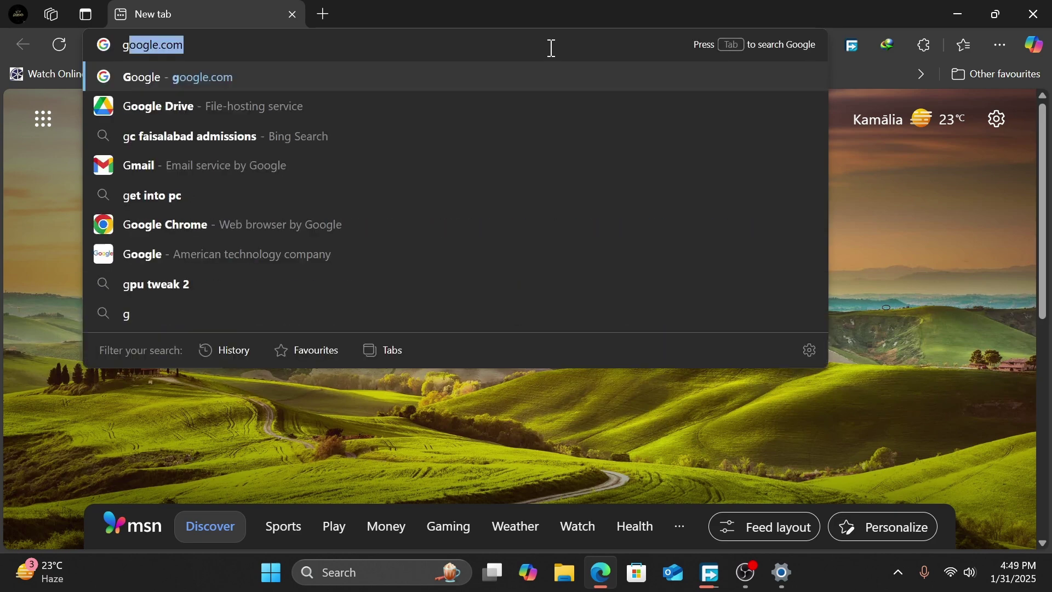
key(Return)
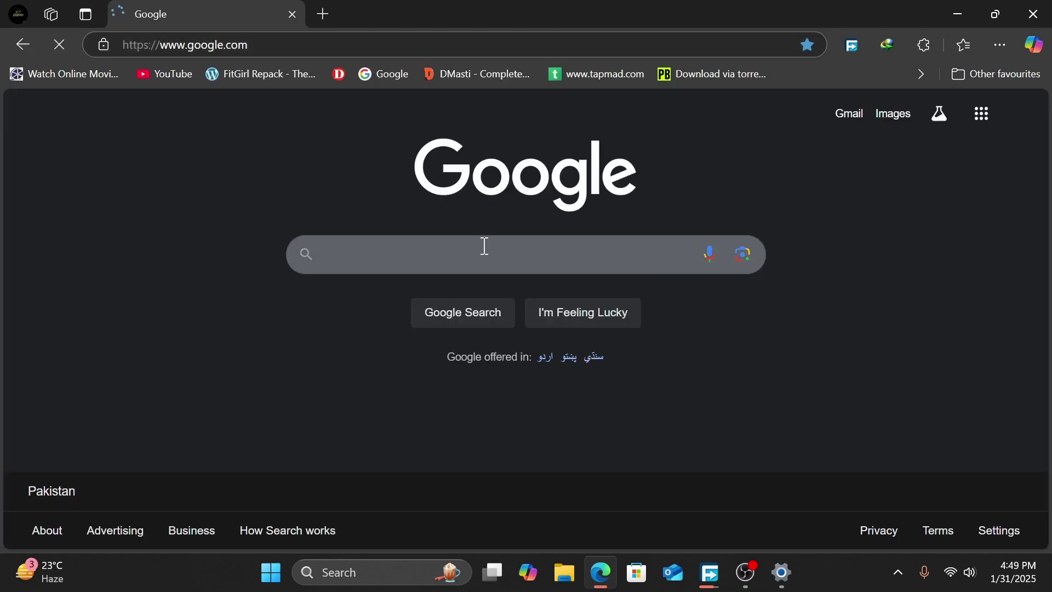
Search Google for 'wsa github' using the suggestion under 'wsa'
click(487, 246)
text(wsa)
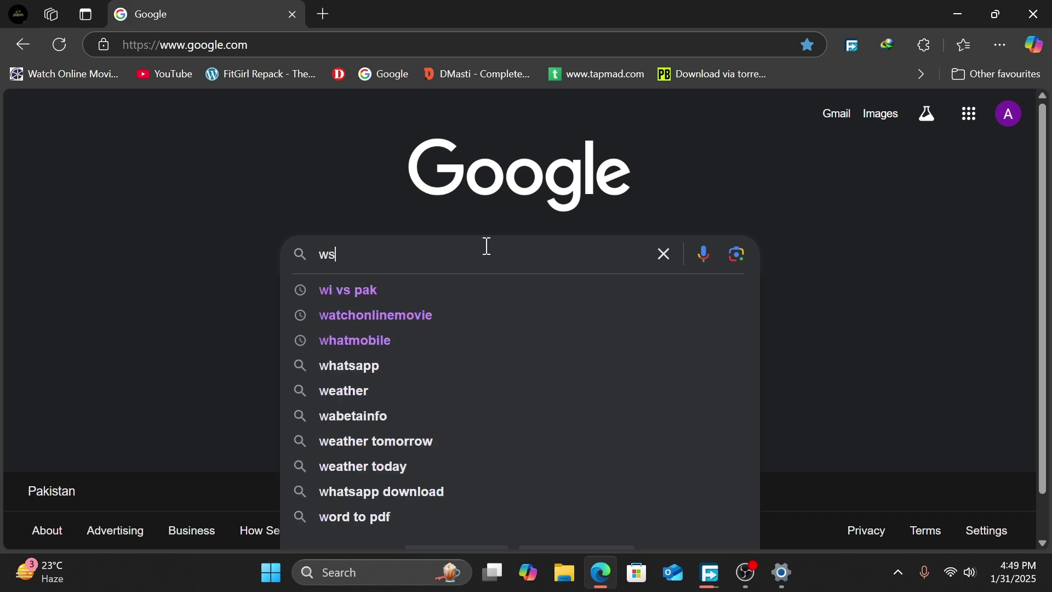
key(Down)
key(Down)
key(Down)
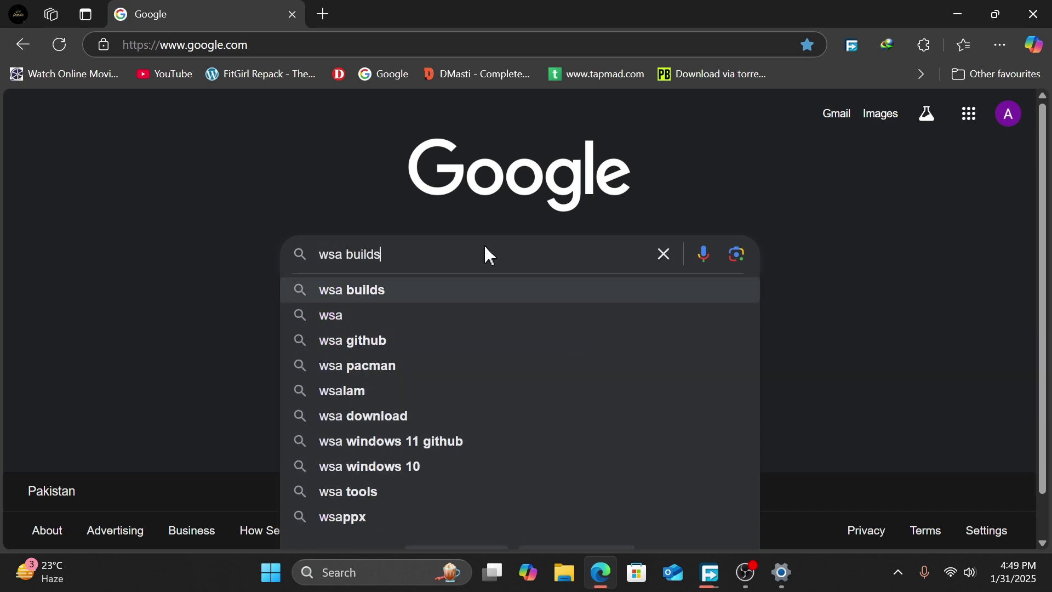
key(Return)
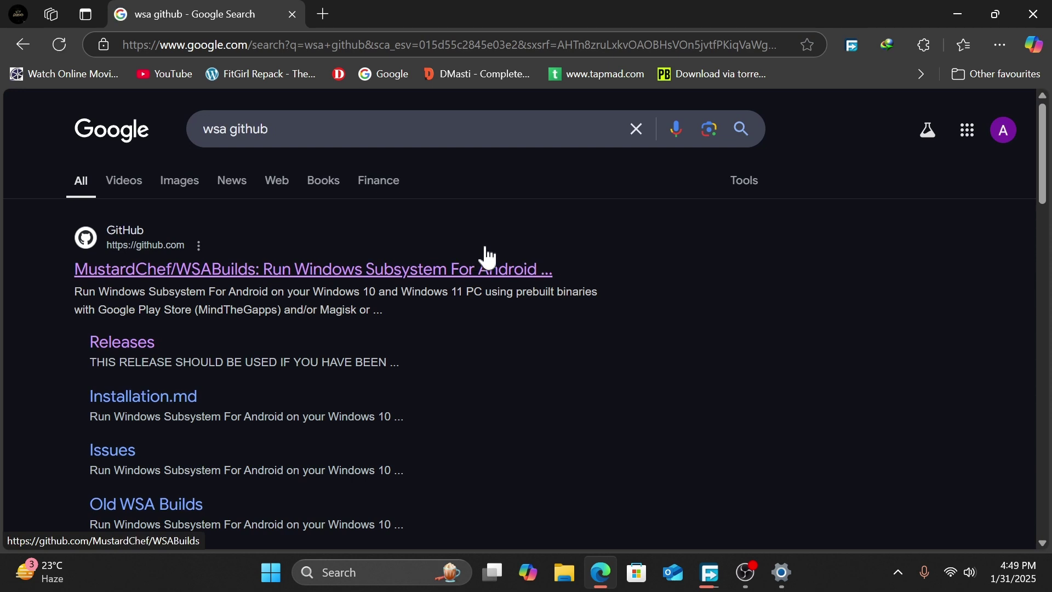
Open the MustardChef/WSABuilds repository result and scroll through its README
click(484, 270)
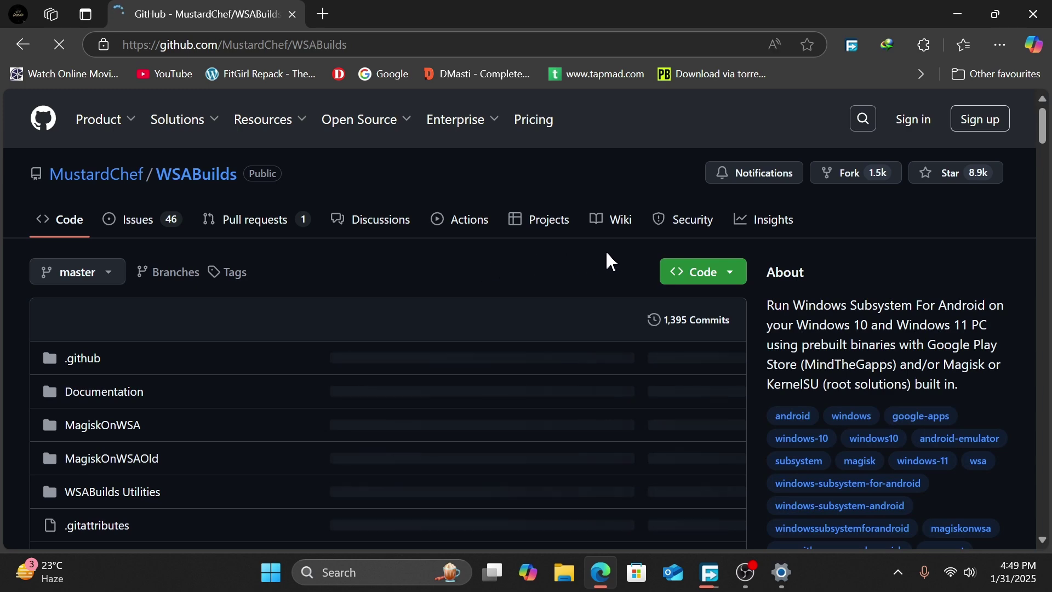
scroll(623, 400, down, 5)
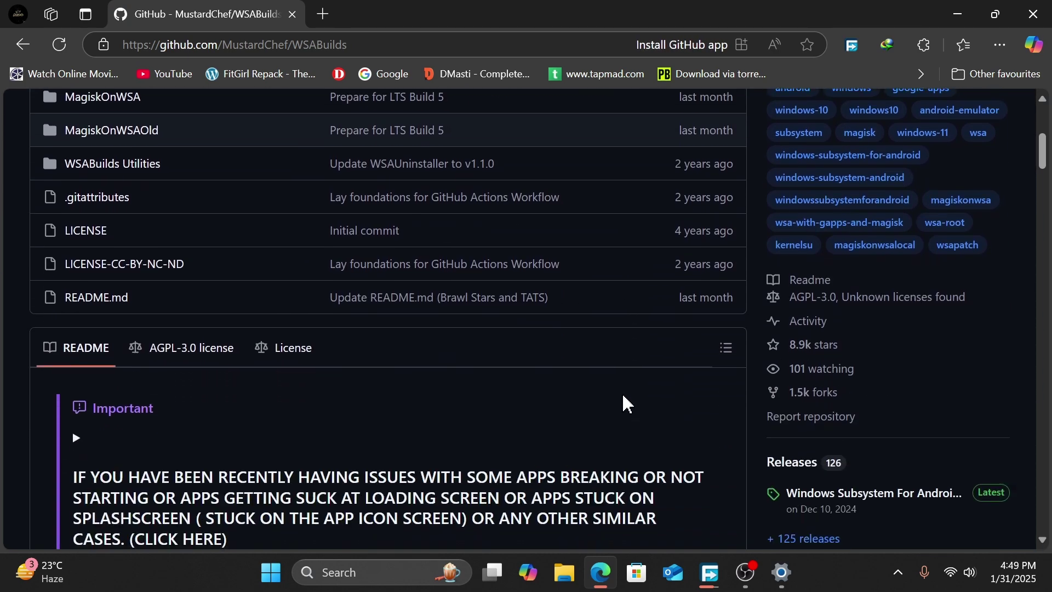
scroll(622, 400, down, 1)
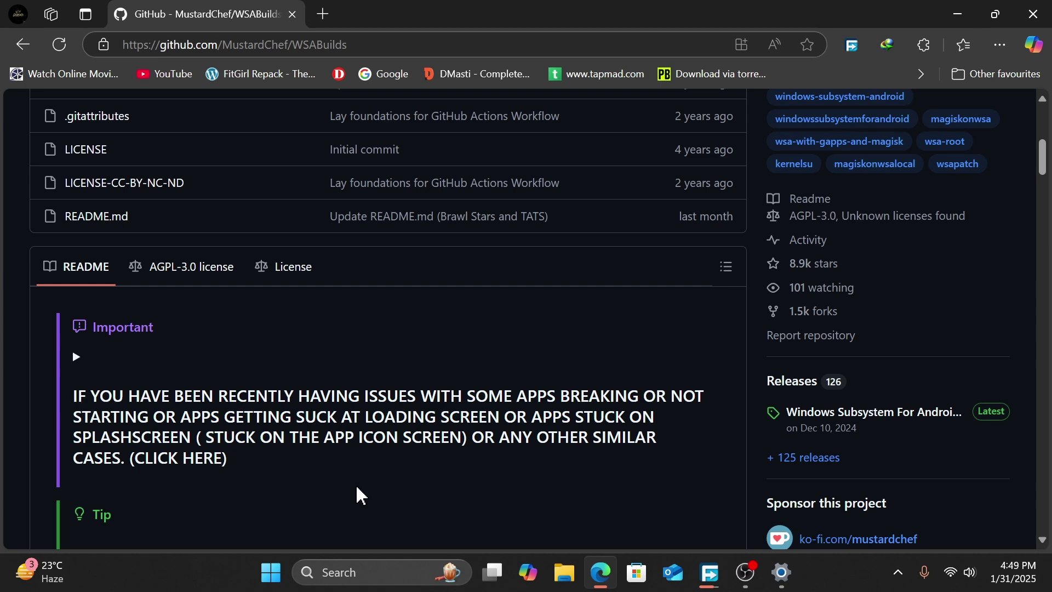
scroll(361, 491, down, 1)
scroll(366, 491, down, 2)
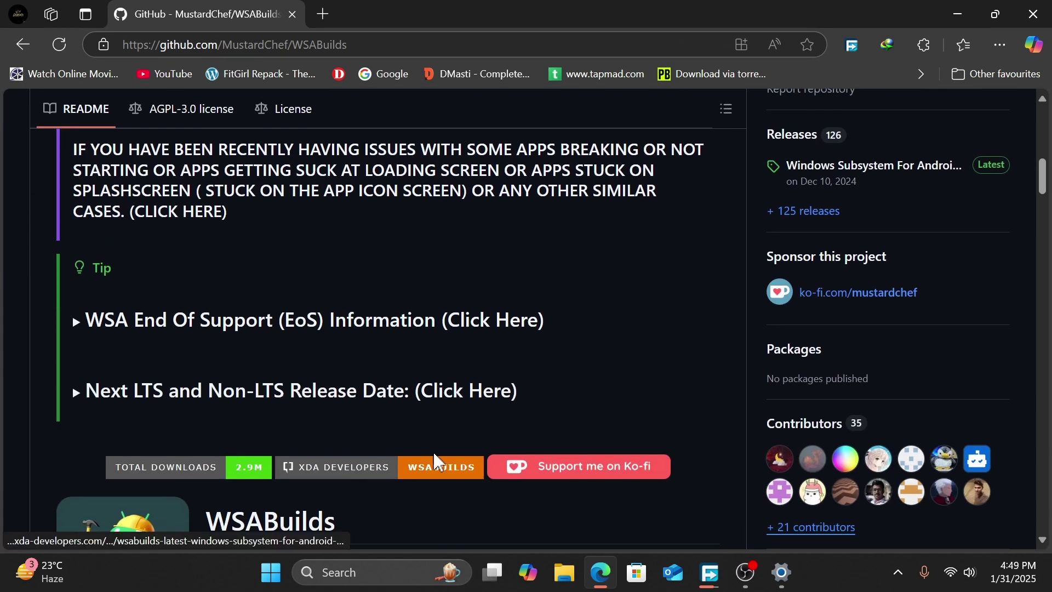
scroll(725, 399, up, 2)
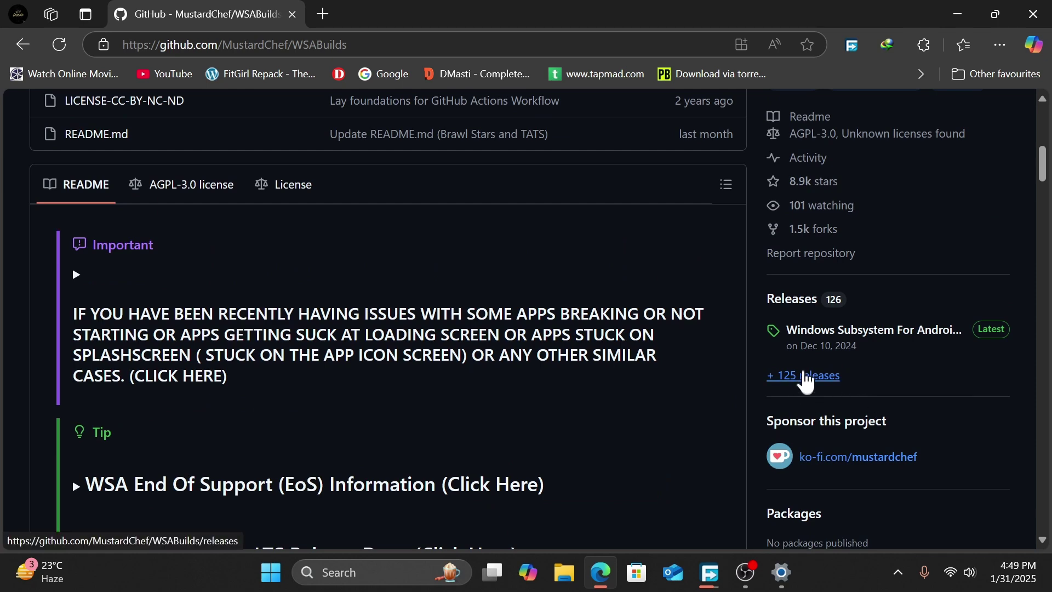
Open the WSABuilds releases list and scroll down to LTS Build #6 for Windows 11 x64
click(801, 378)
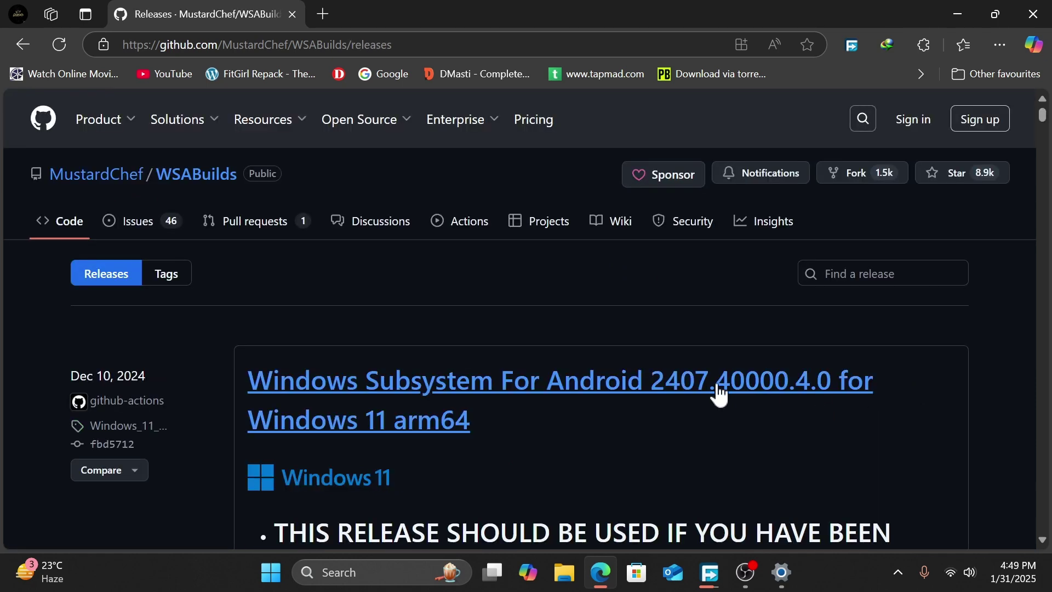
scroll(656, 389, down, 1)
scroll(556, 416, up, 1)
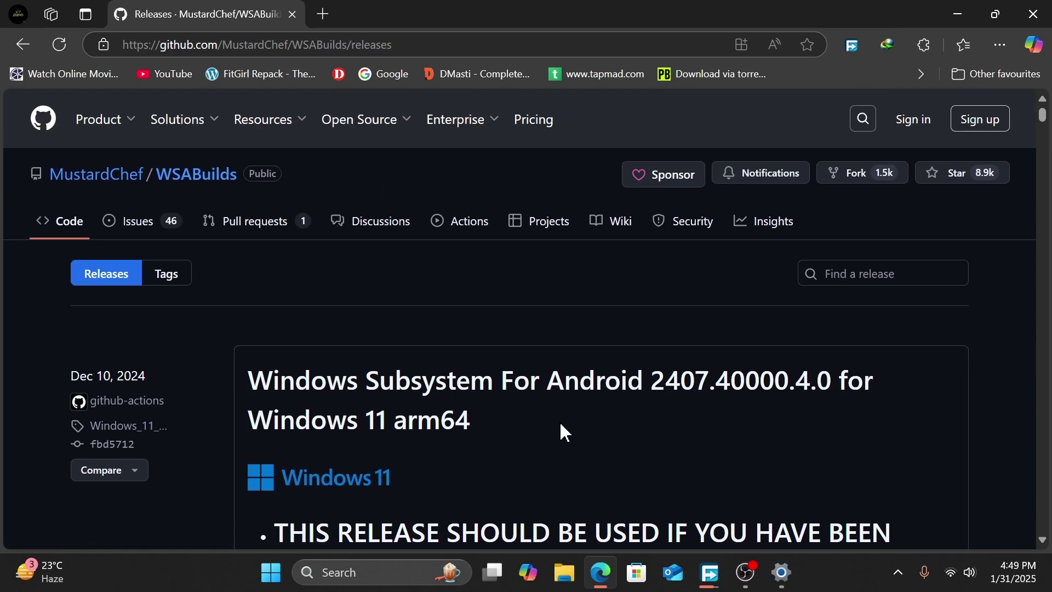
scroll(578, 439, down, 1)
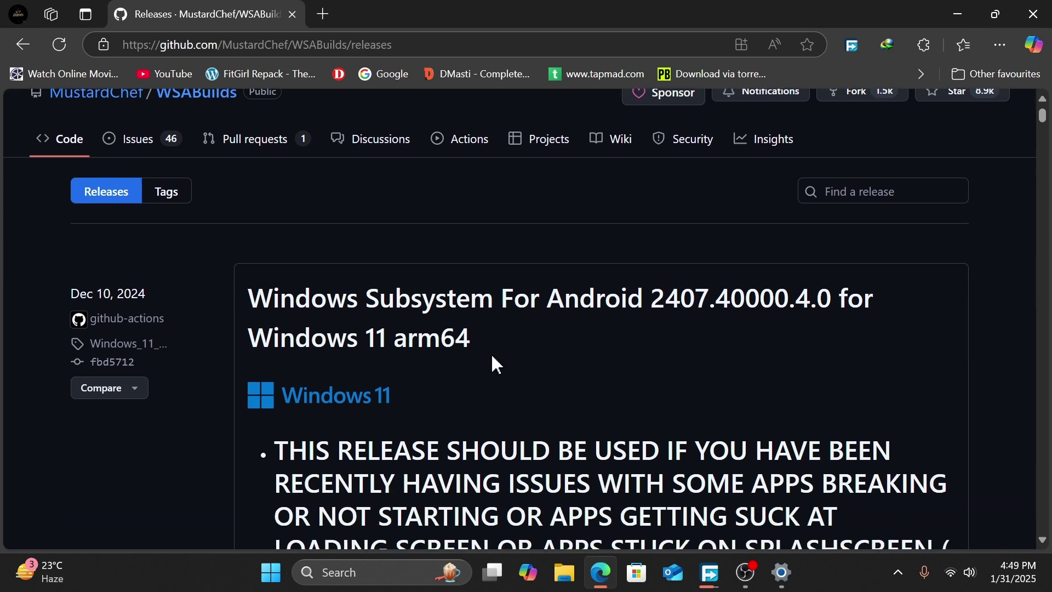
scroll(547, 416, down, 4)
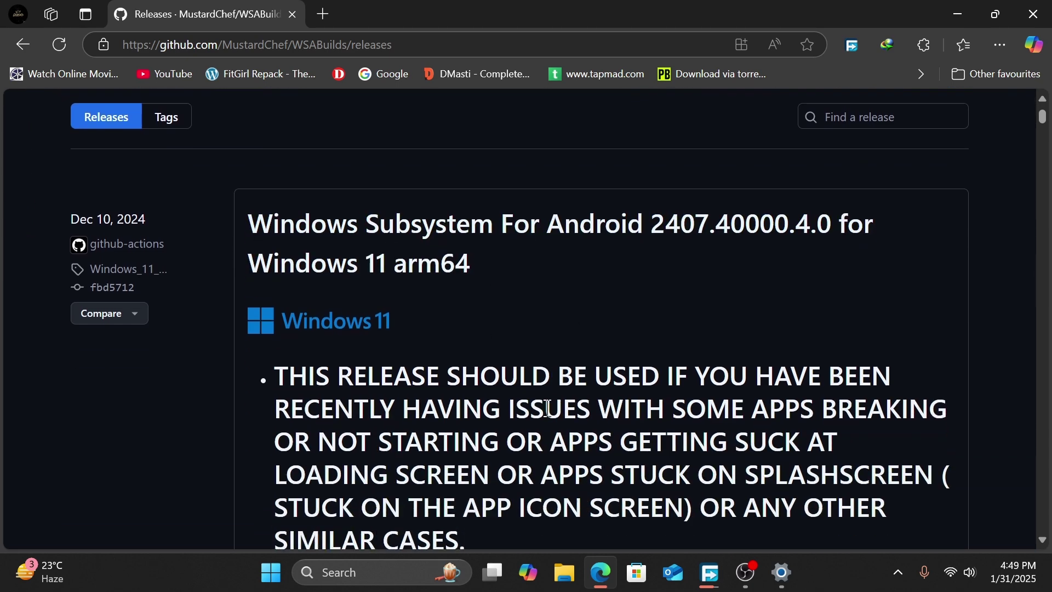
scroll(633, 404, down, 3)
scroll(635, 405, down, 2)
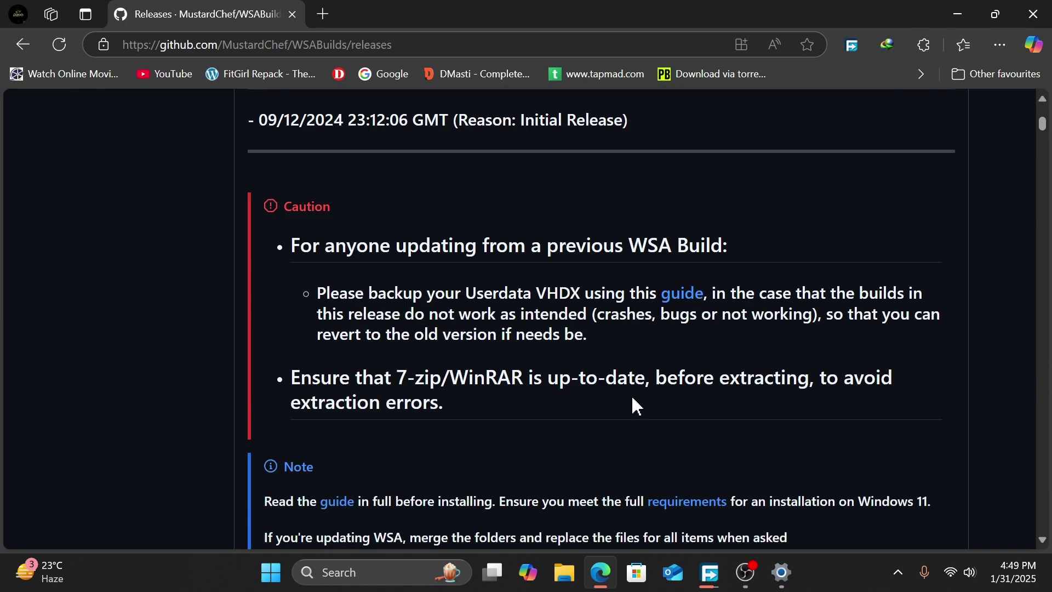
scroll(636, 405, down, 5)
scroll(635, 405, down, 7)
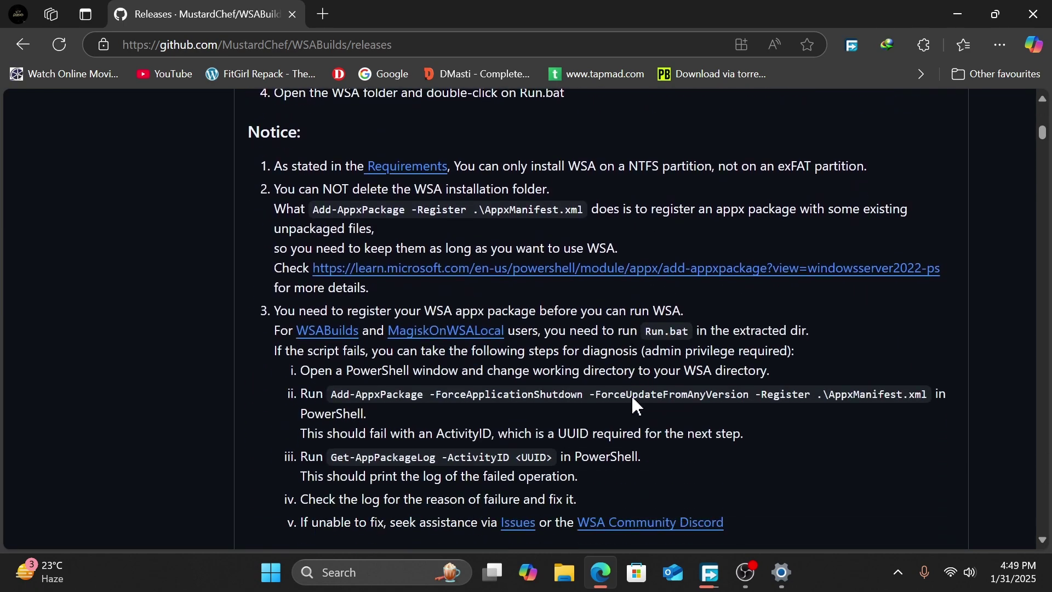
scroll(633, 400, down, 8)
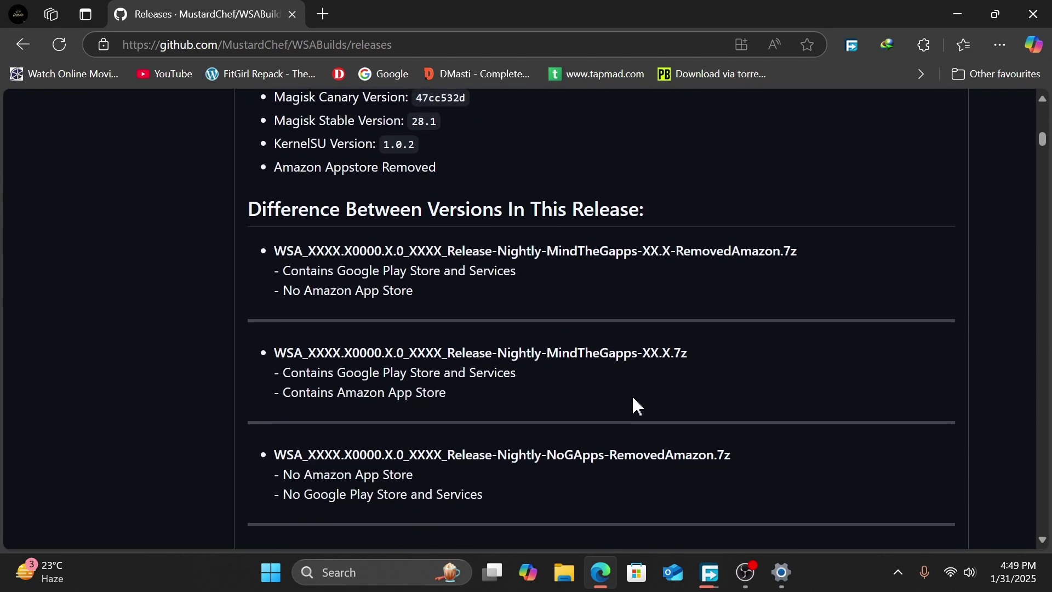
scroll(634, 400, down, 8)
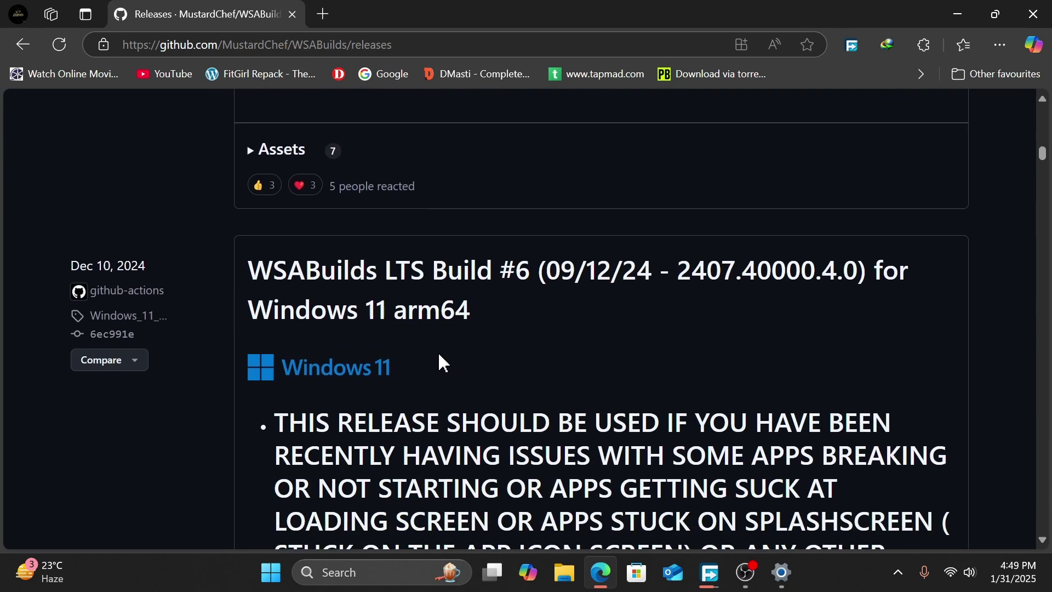
scroll(443, 363, down, 8)
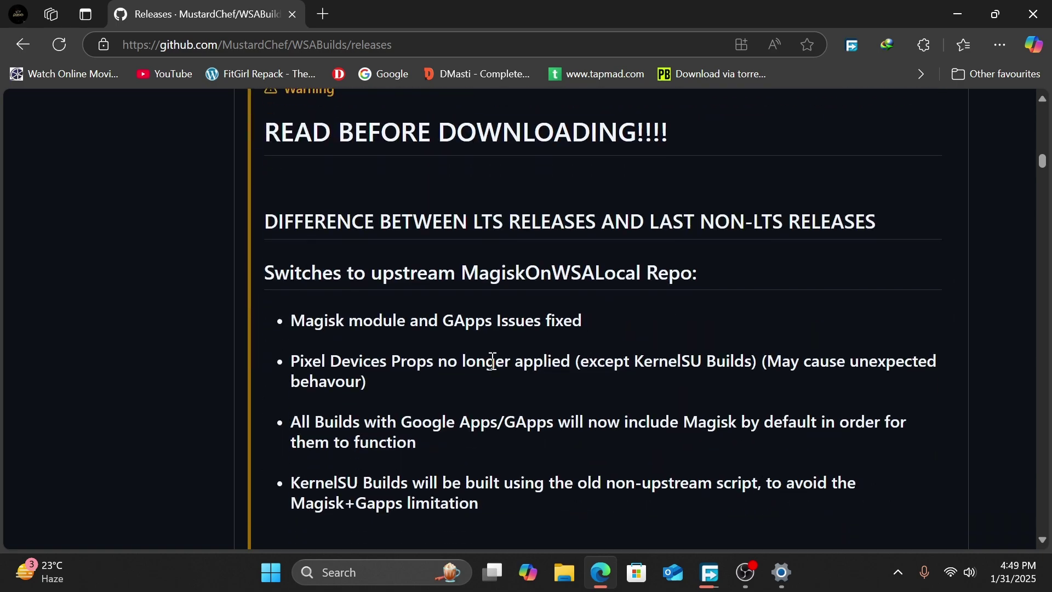
scroll(492, 361, down, 10)
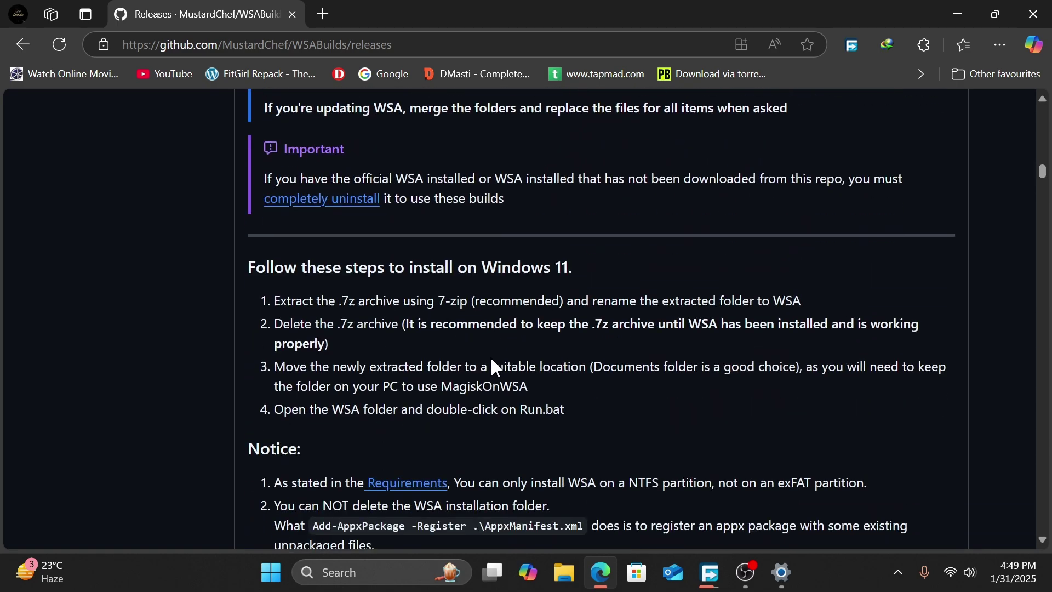
scroll(491, 360, down, 12)
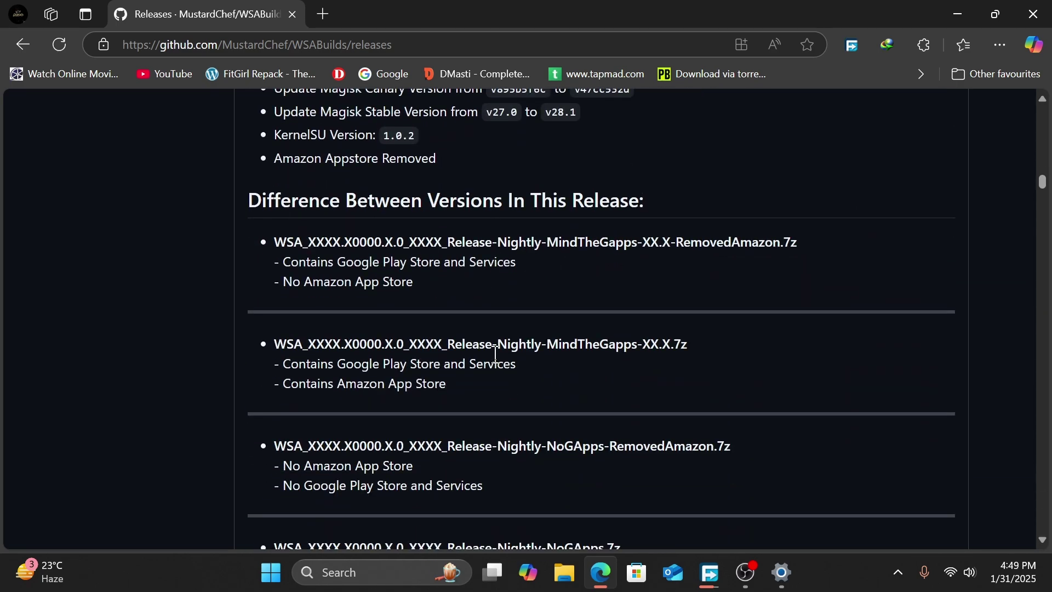
scroll(495, 354, down, 15)
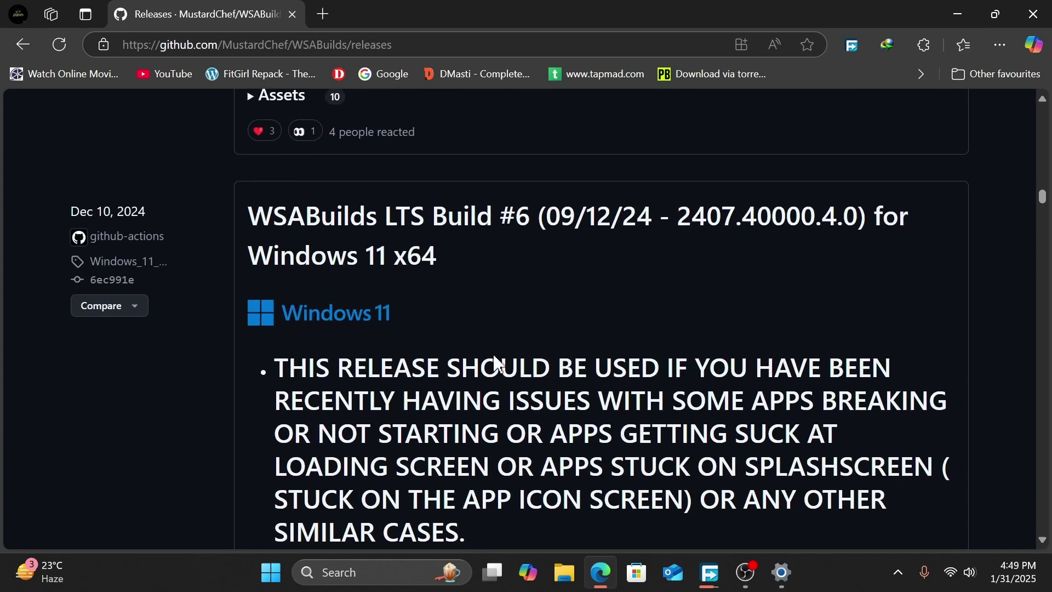
scroll(495, 362, up, 1)
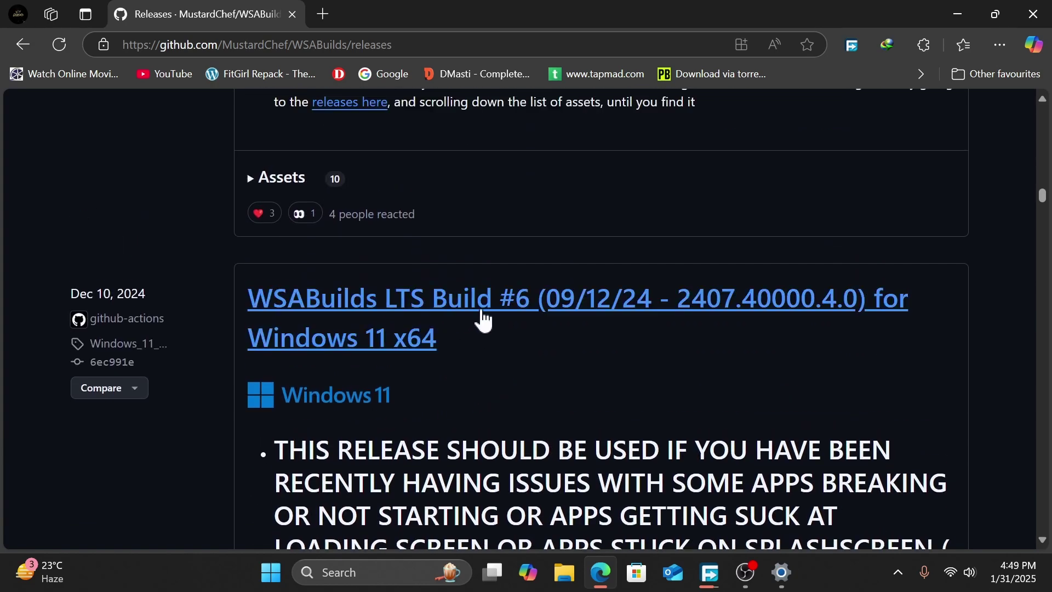
Open the LTS Build #6 release page and scroll down to its Assets
click(372, 335)
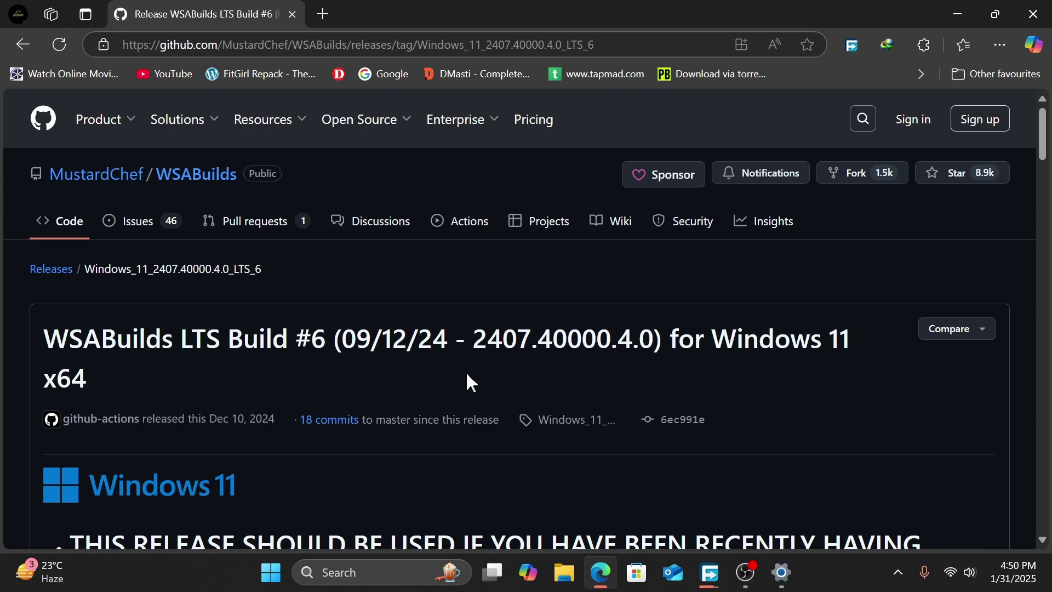
scroll(404, 365, down, 8)
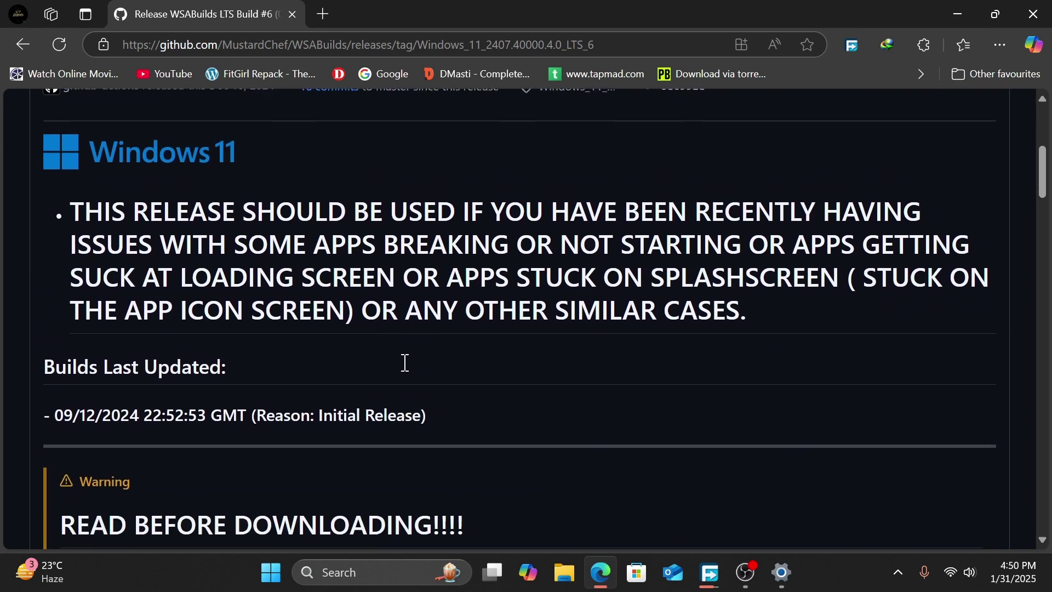
scroll(406, 363, down, 14)
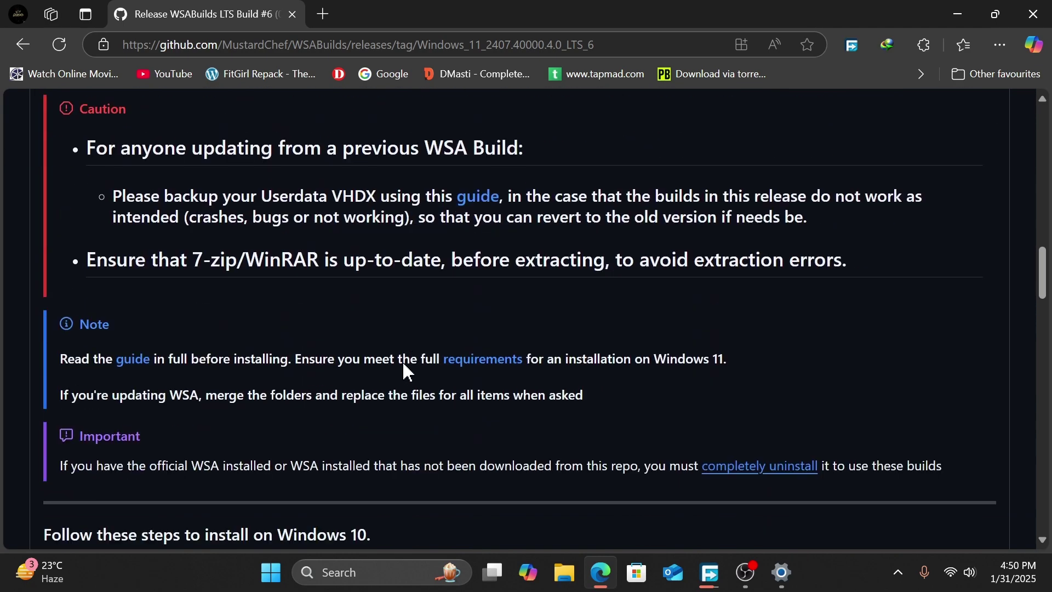
scroll(404, 365, down, 17)
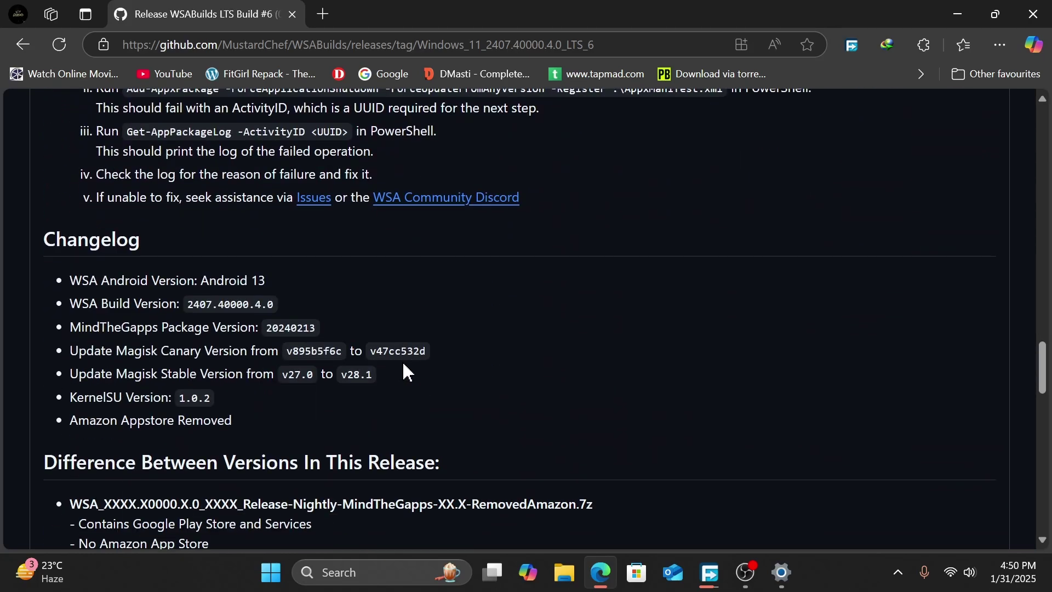
scroll(404, 364, down, 10)
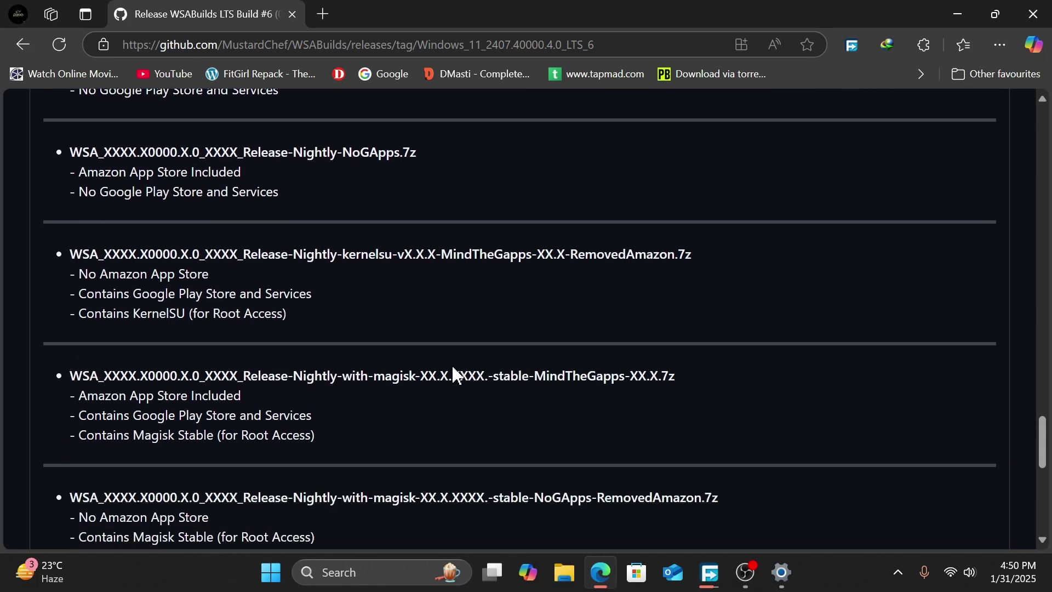
scroll(455, 367, down, 10)
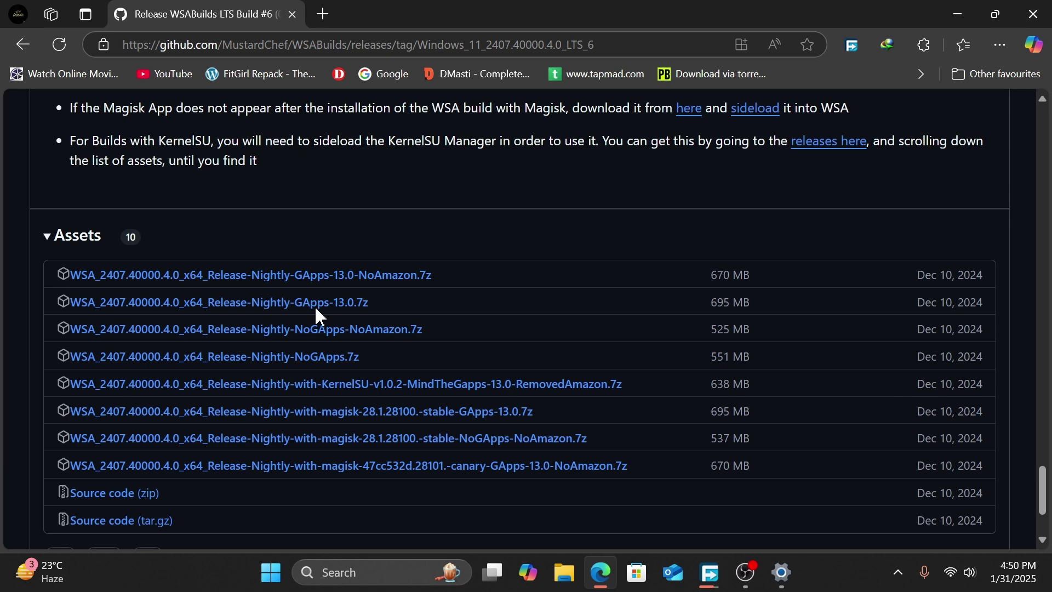
Send WSA_2407.40000.4.0_x64_Release-Nightly-GApps-13.0-NoAmazon.7z to IDM for download
right_click(330, 275)
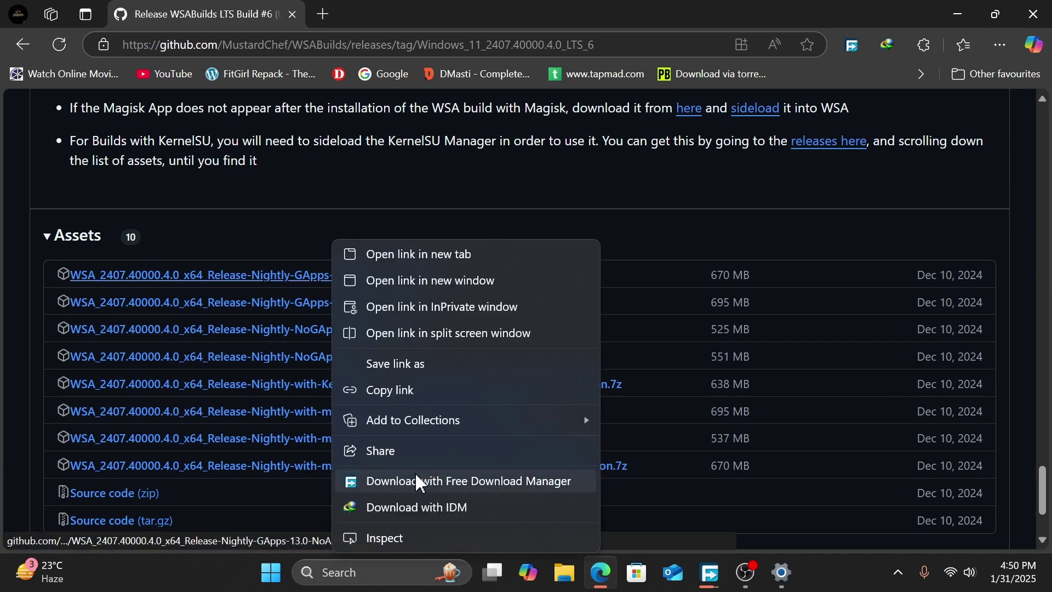
click(422, 507)
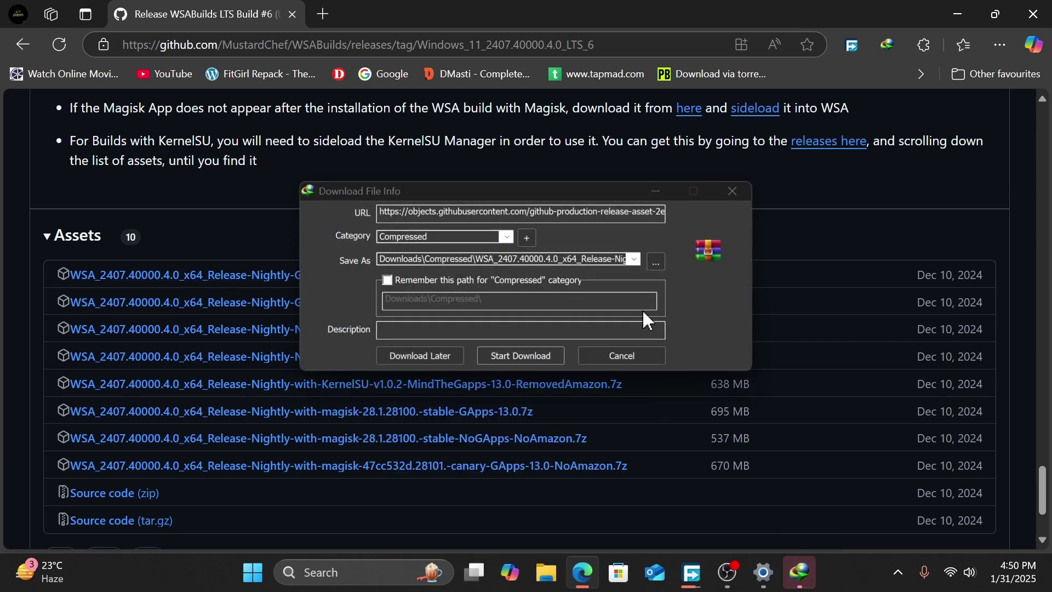
click(694, 323)
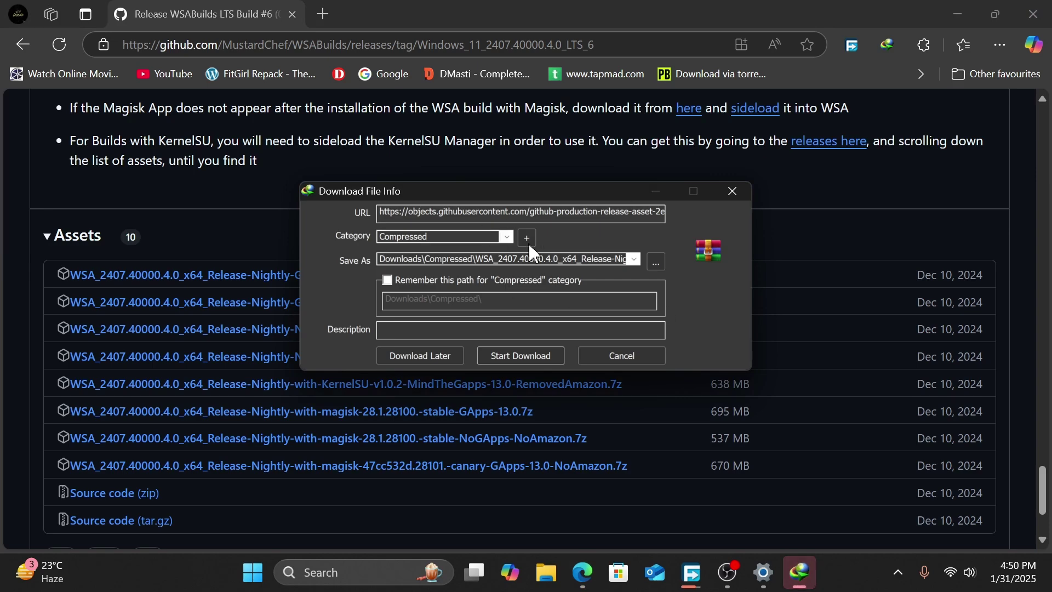
Refresh the desktop twice
right_click(660, 137)
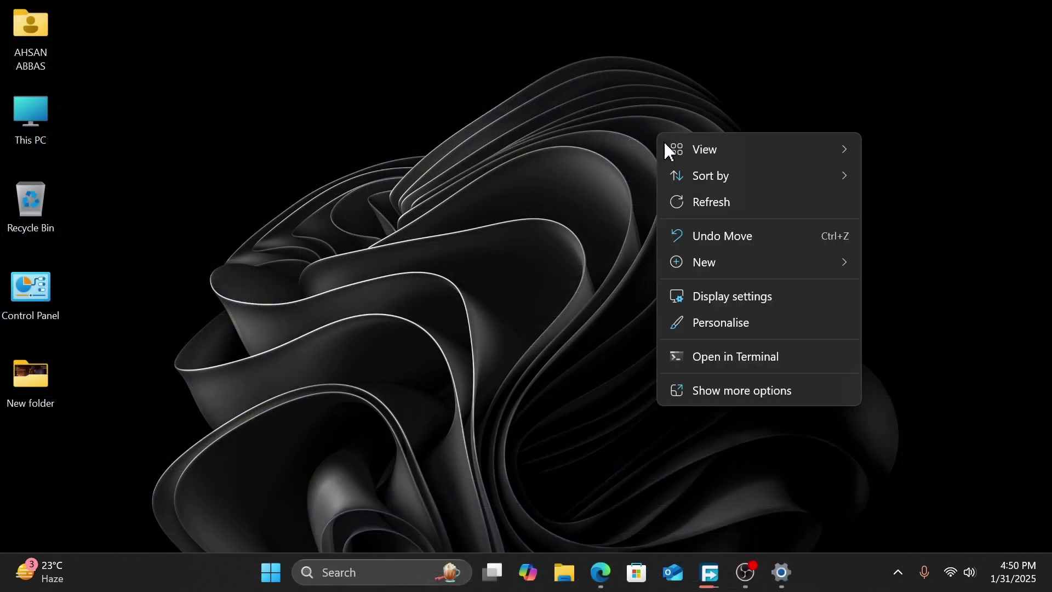
click(696, 201)
right_click(630, 146)
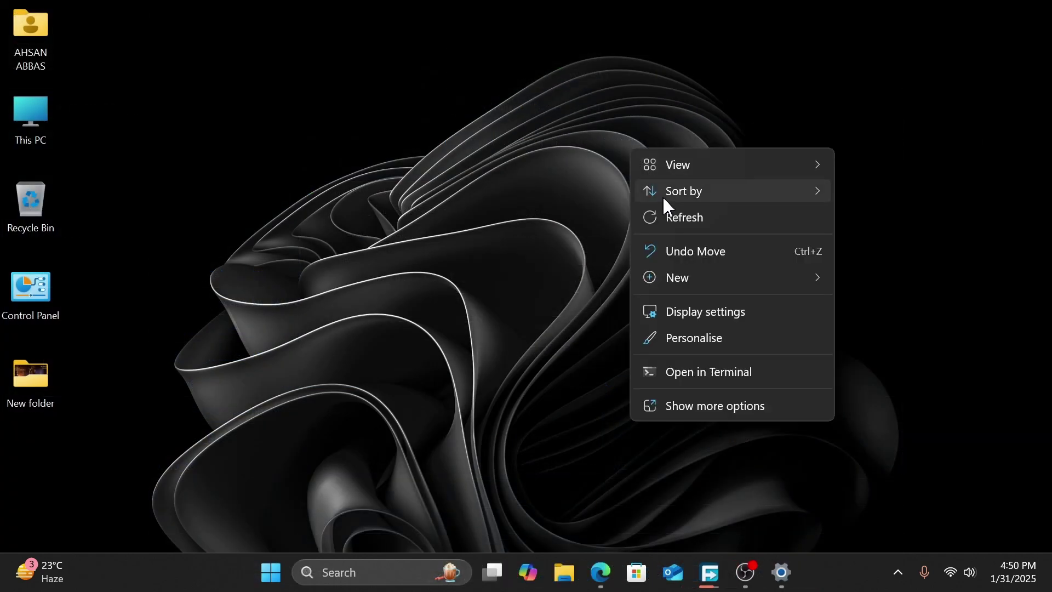
click(667, 217)
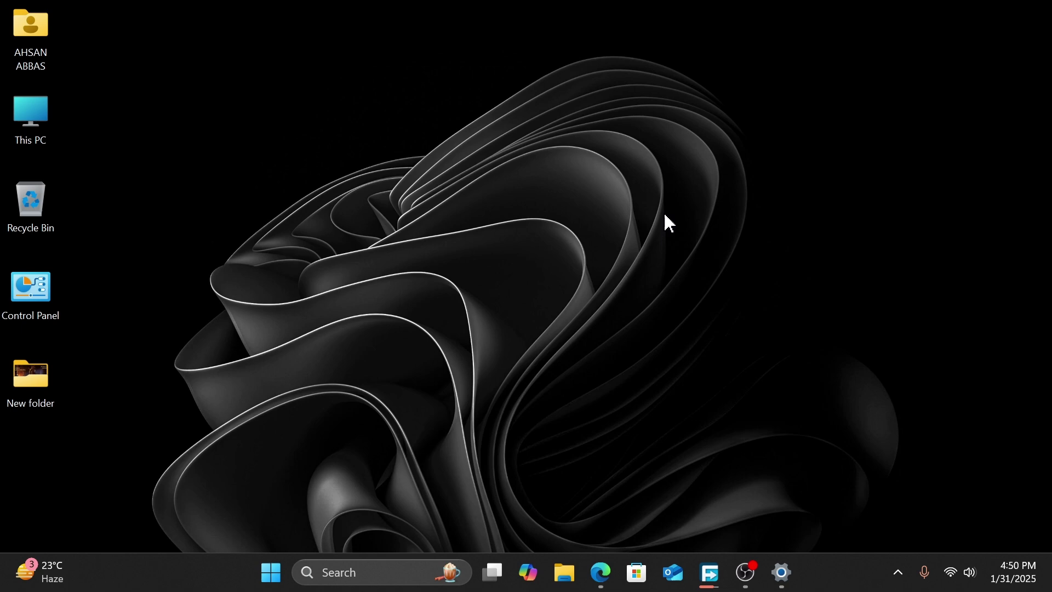
Search Windows for 'turn' and open Turn Windows features on or off
click(378, 572)
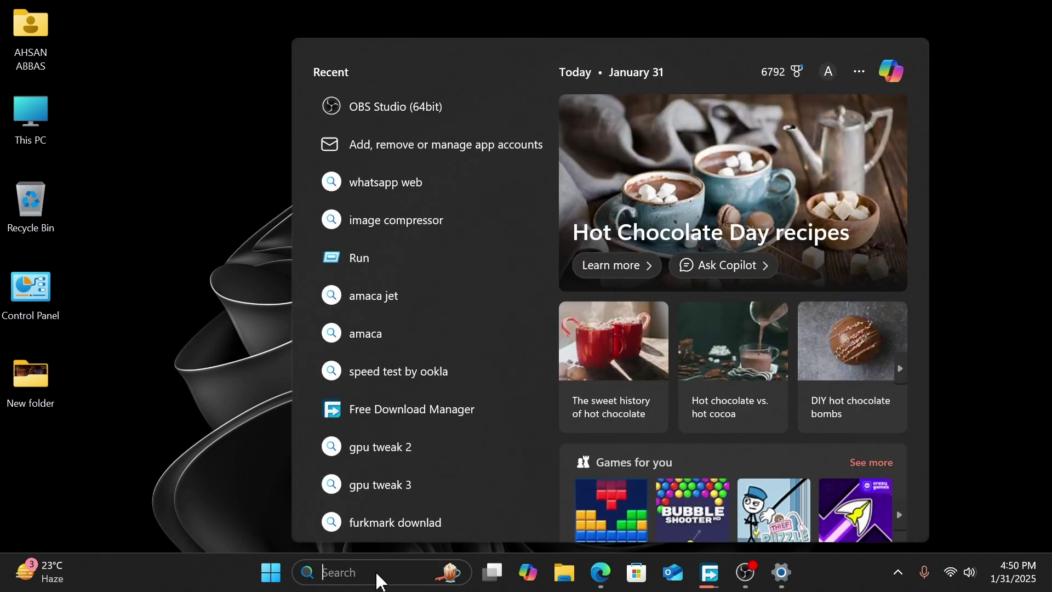
text(wind)
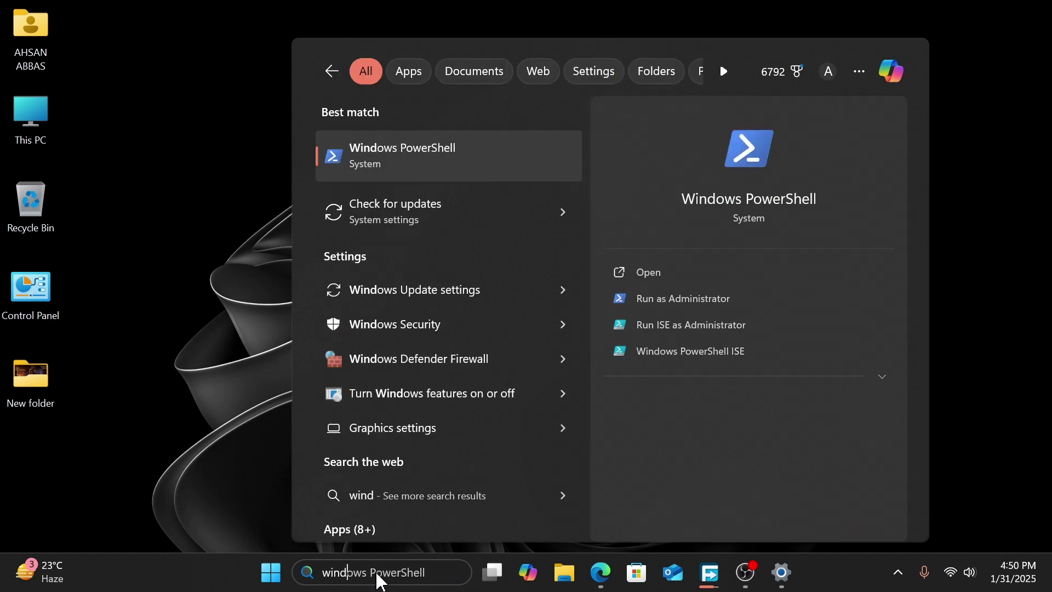
text(ows turn)
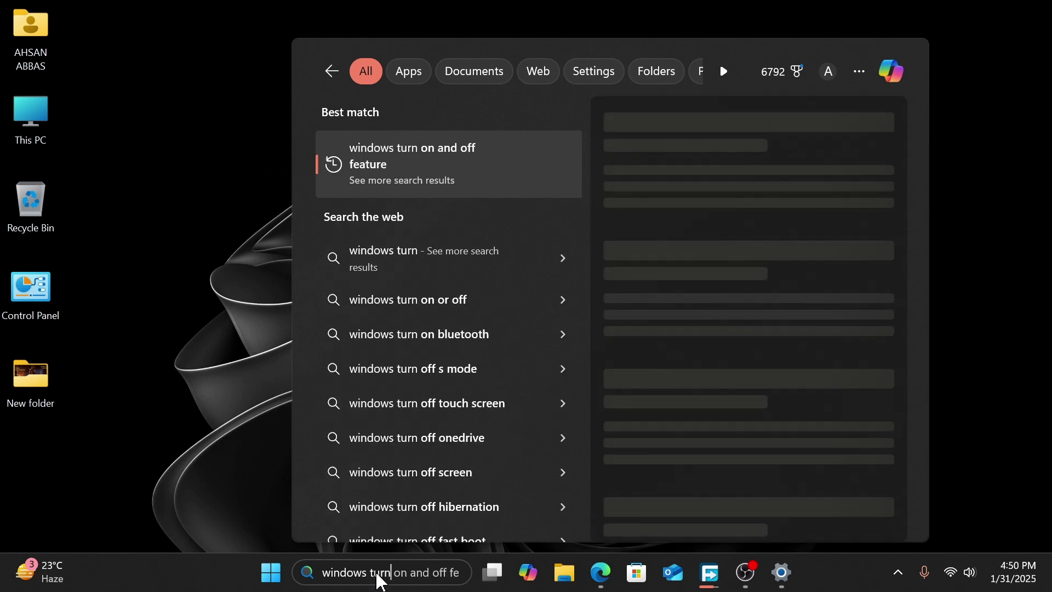
key(BackSpace)
key(BackSpace)
key(BackSpace)
key(BackSpace)
key(BackSpace)
key(BackSpace)
key(BackSpace)
key(BackSpace)
key(BackSpace)
key(BackSpace)
key(BackSpace)
key(BackSpace)
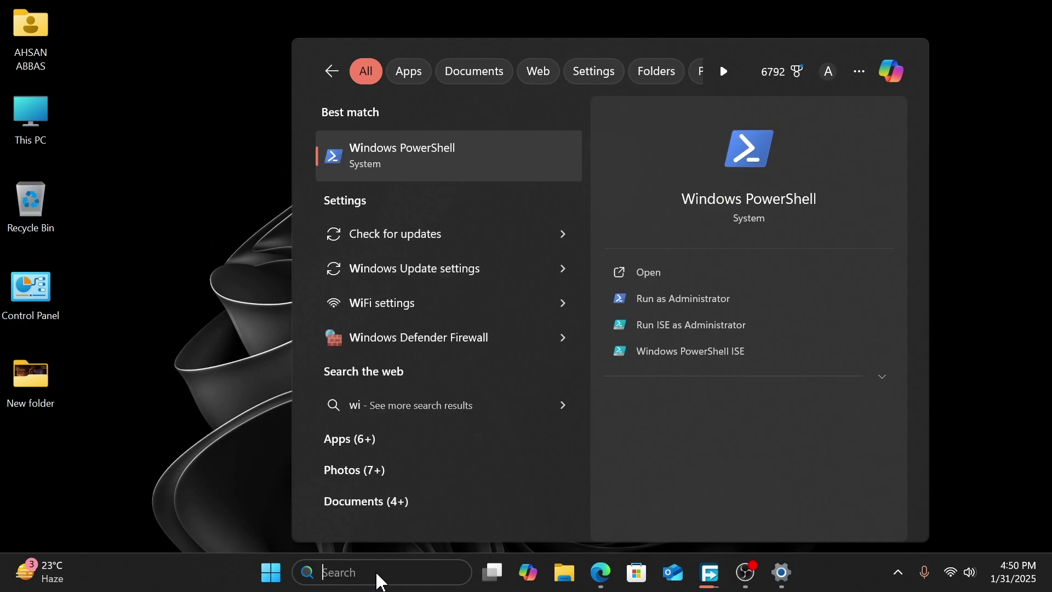
text(turn)
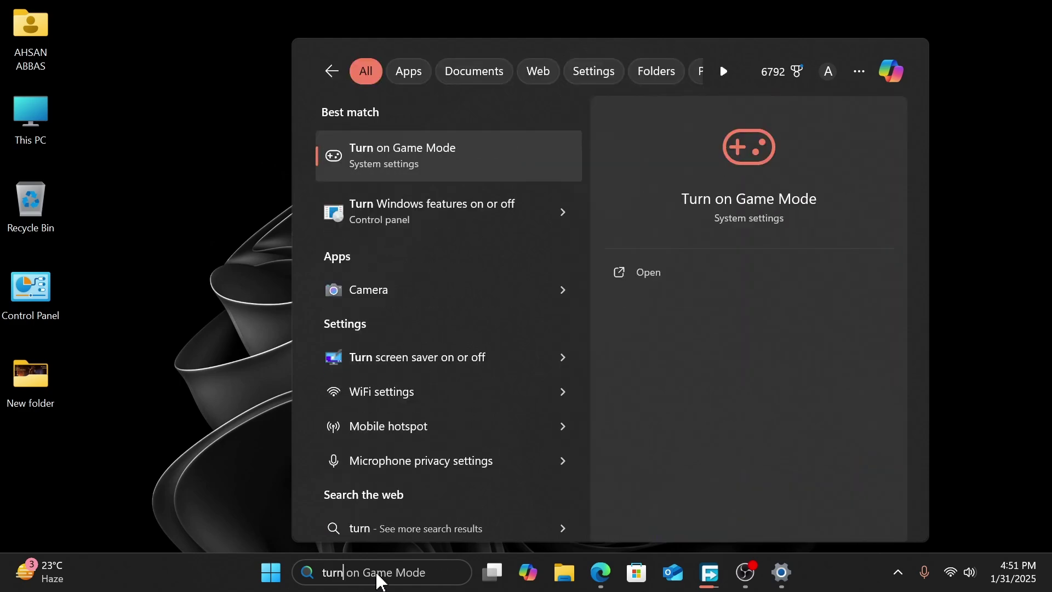
key(Down)
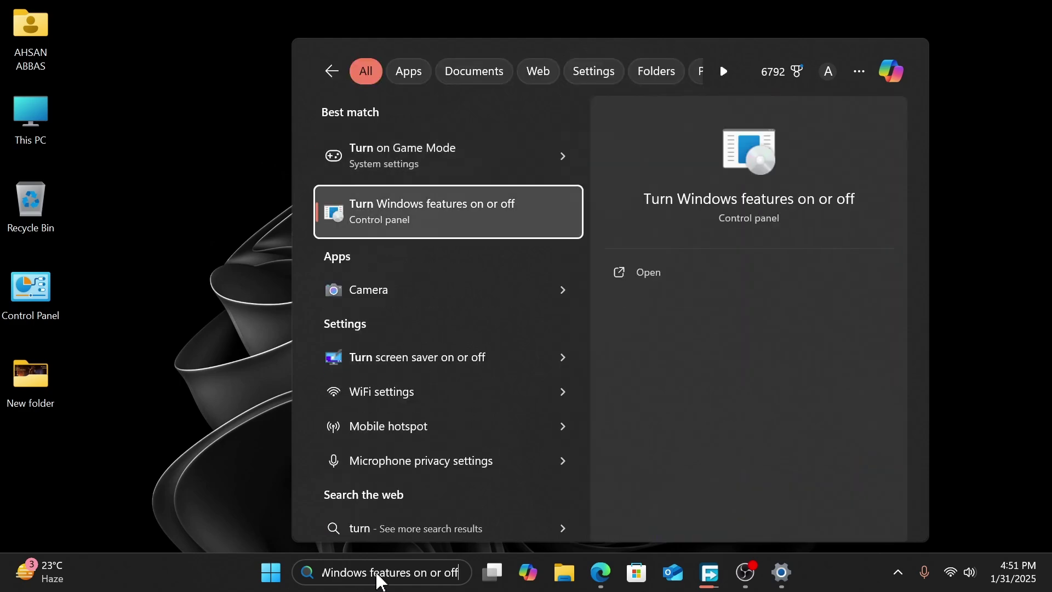
key(Return)
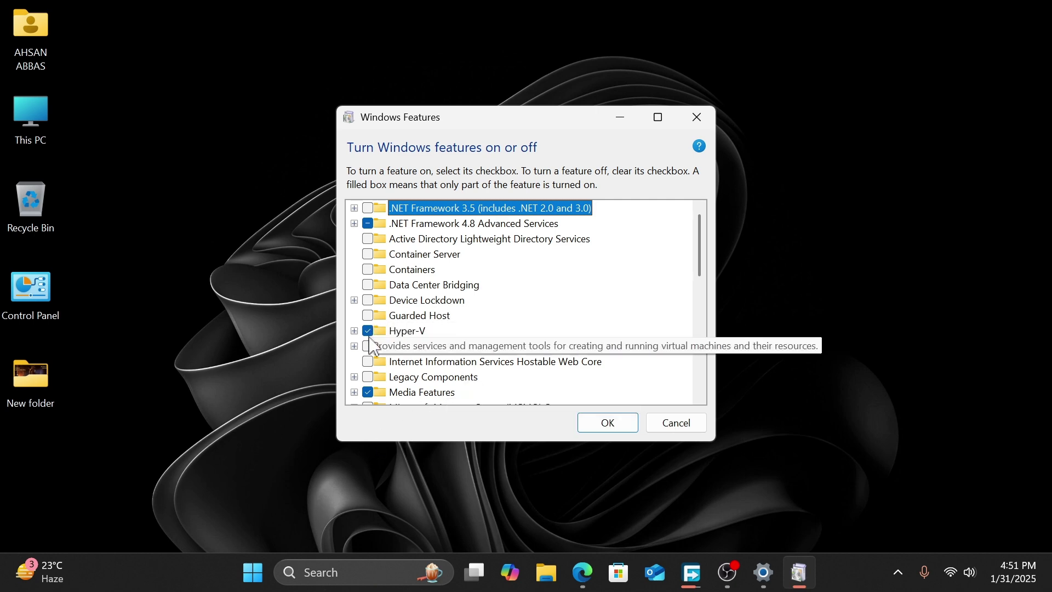
Check that Virtual Machine Platform and Windows Subsystem for Linux are enabled, then cancel without changes
scroll(488, 360, down, 1)
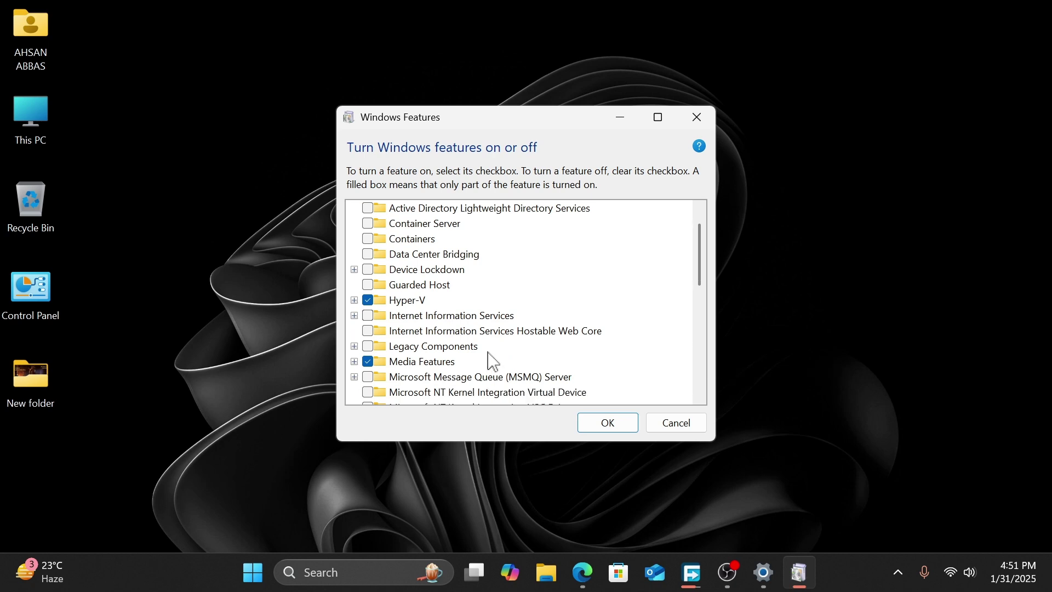
scroll(493, 361, down, 4)
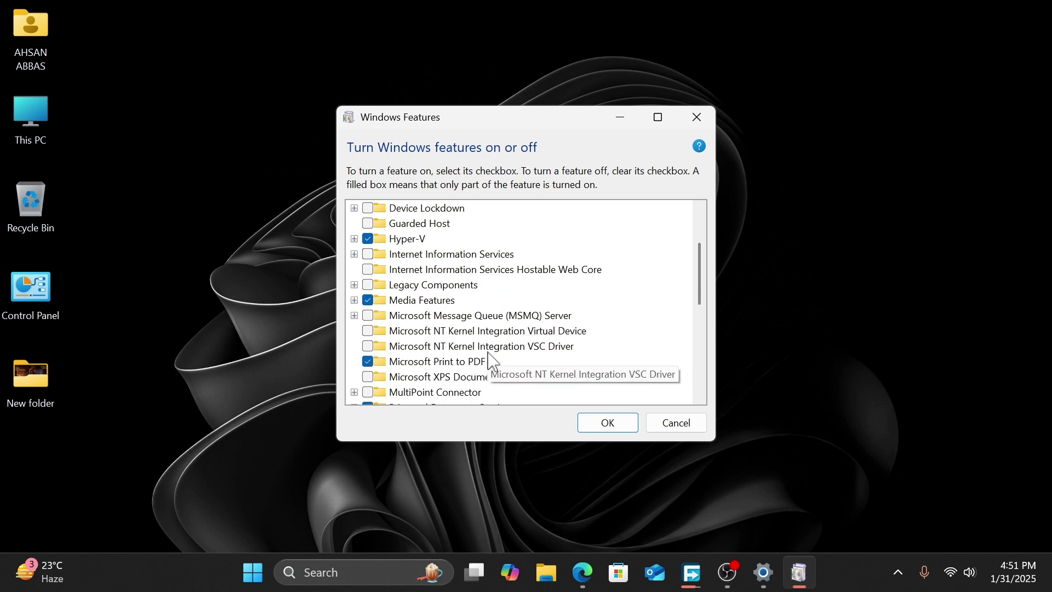
scroll(493, 361, up, 1)
scroll(493, 362, down, 2)
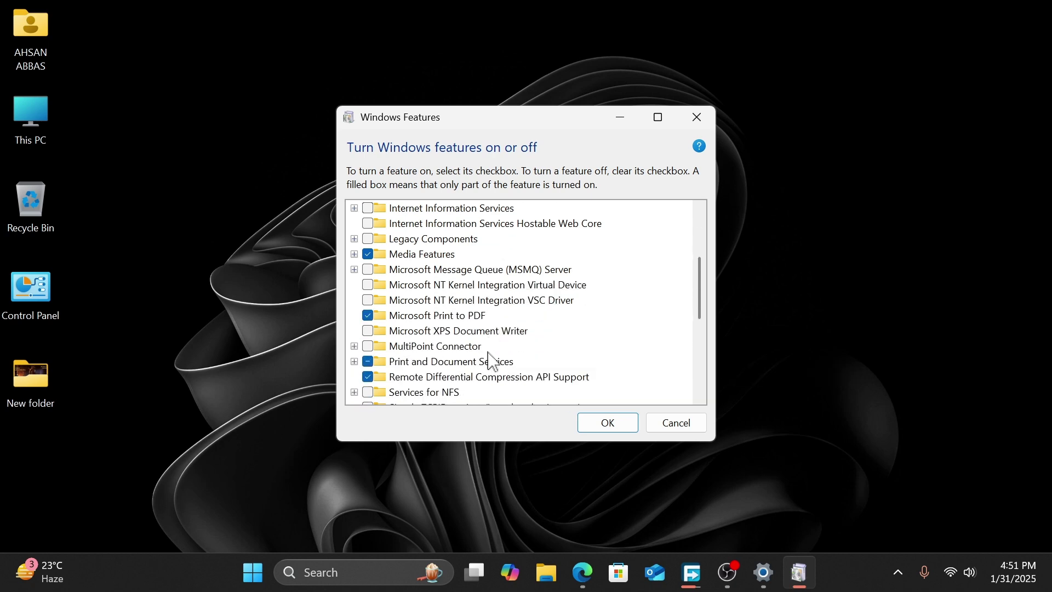
scroll(489, 361, down, 4)
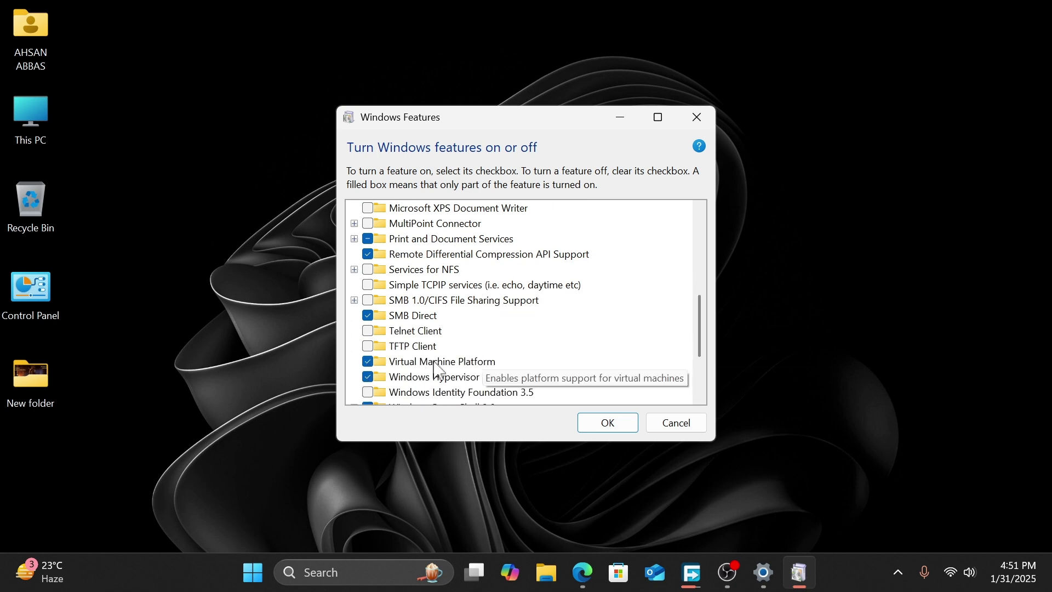
scroll(434, 370, down, 1)
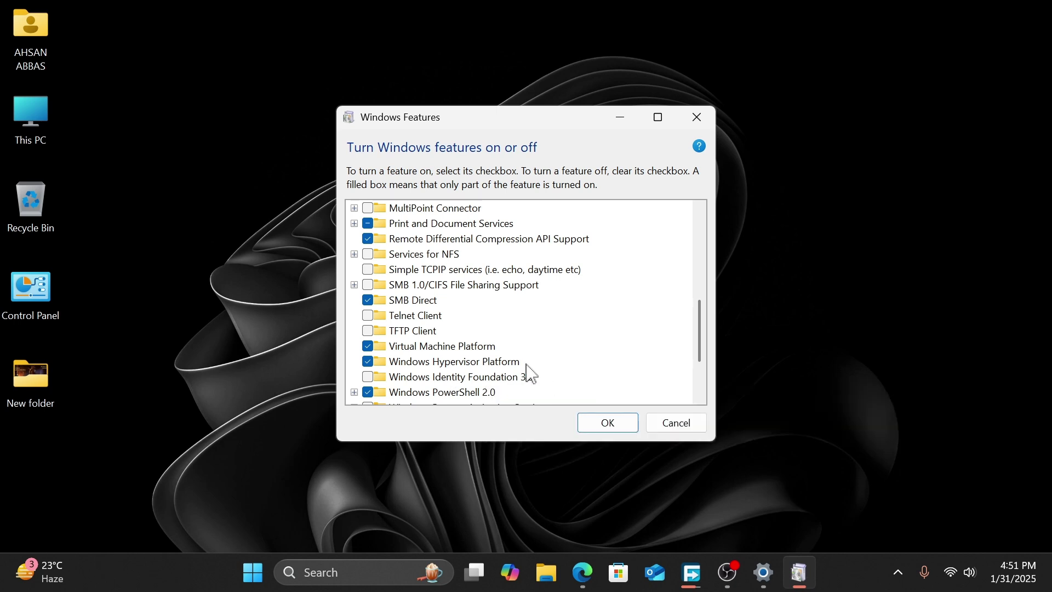
scroll(498, 368, down, 1)
scroll(498, 367, down, 5)
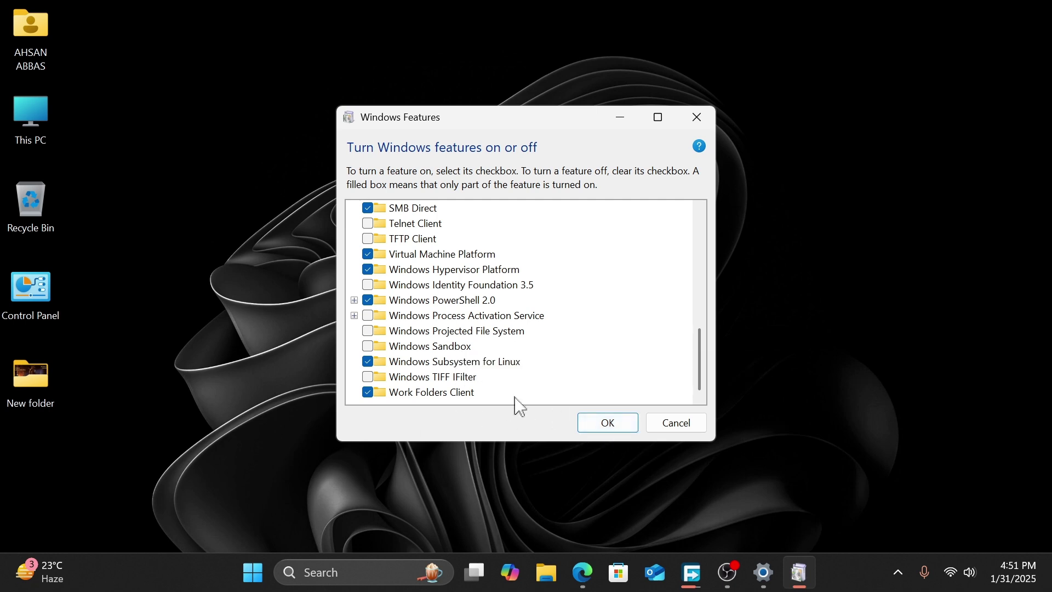
click(678, 423)
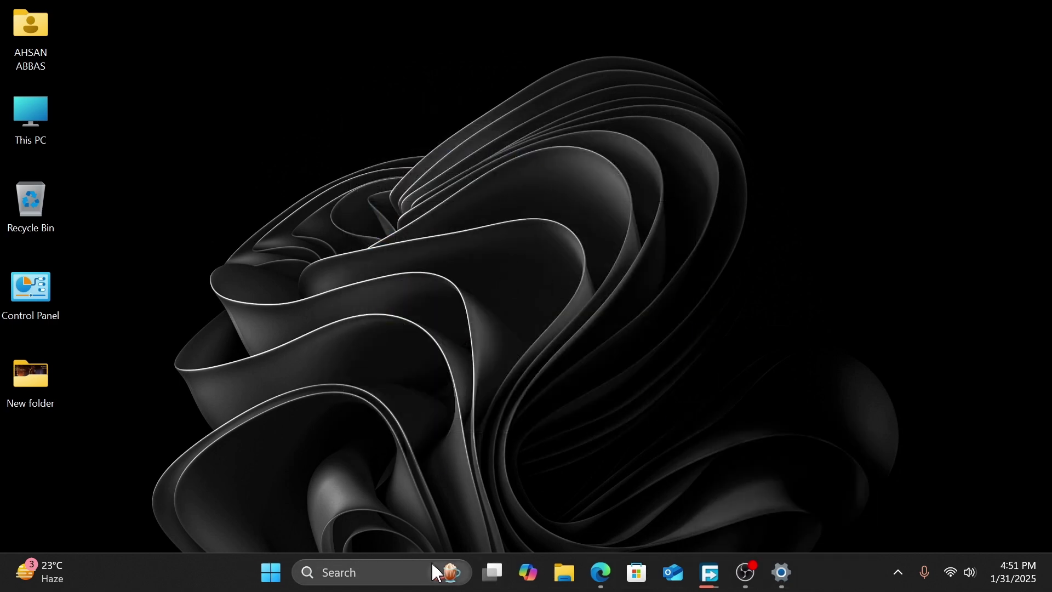
click(403, 570)
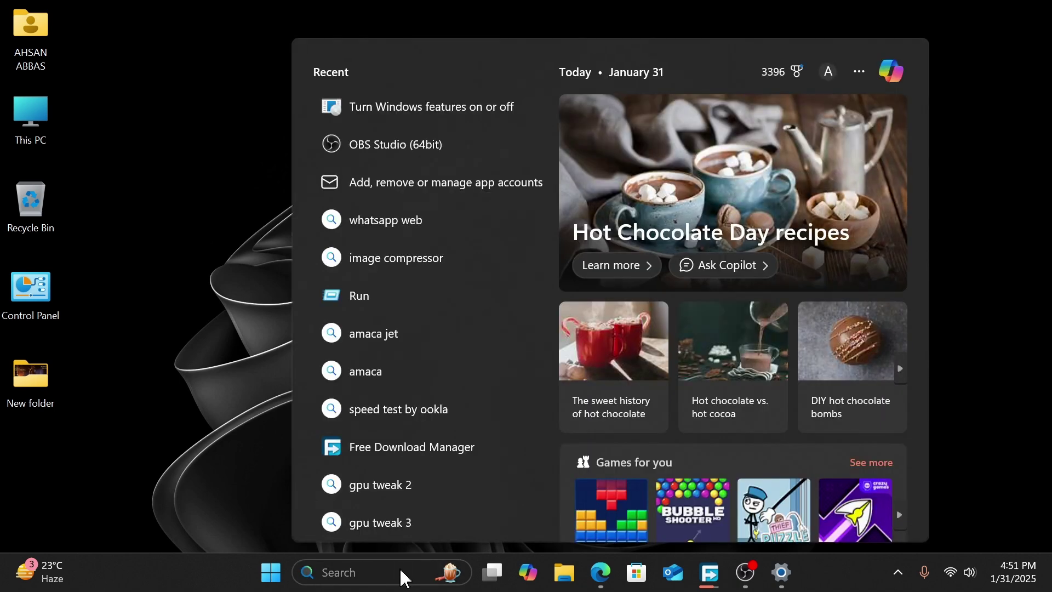
text(d)
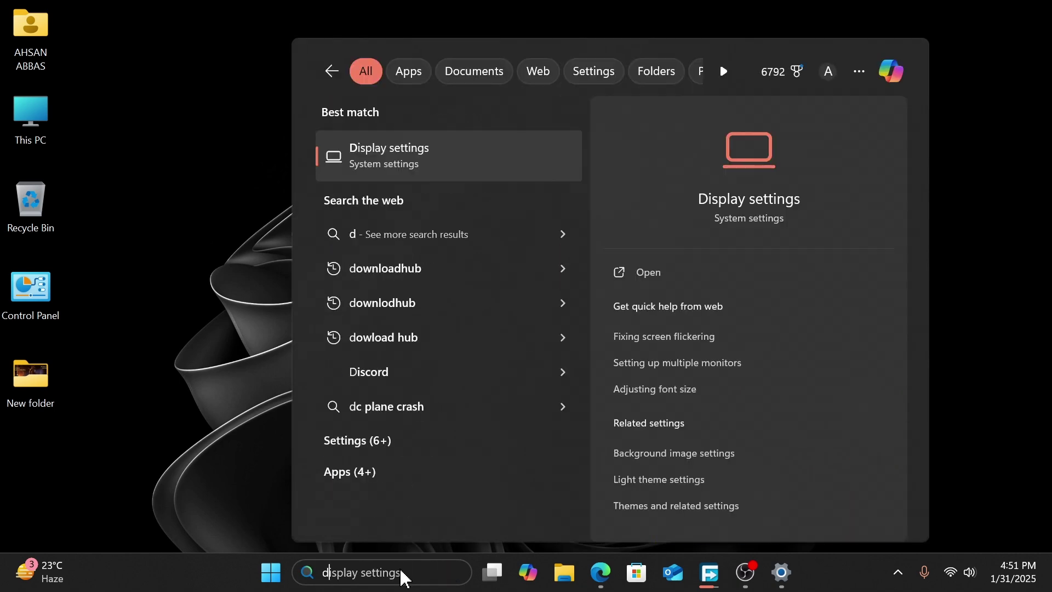
text(eve)
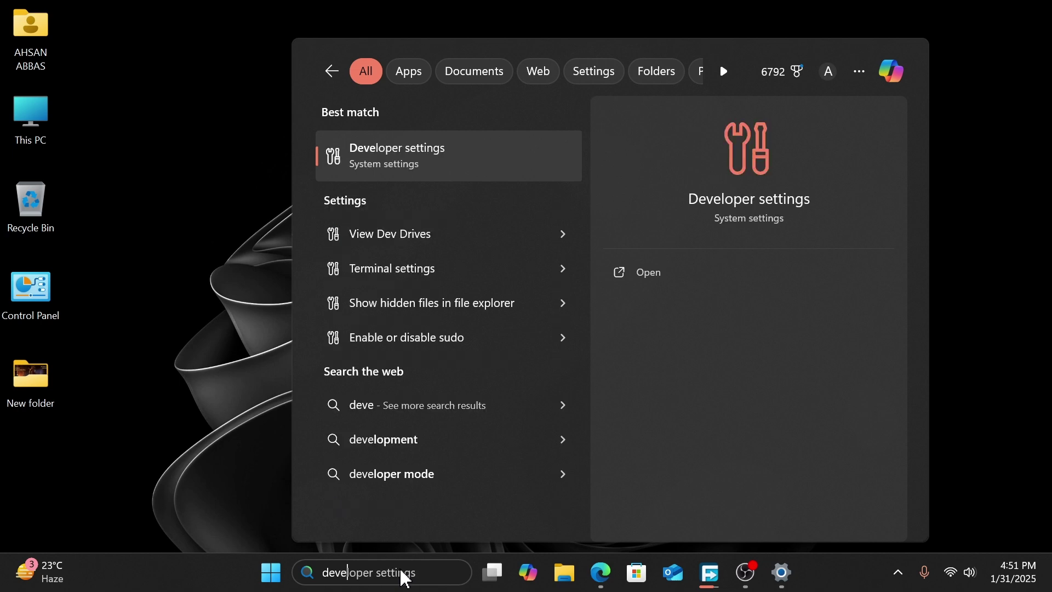
click(404, 158)
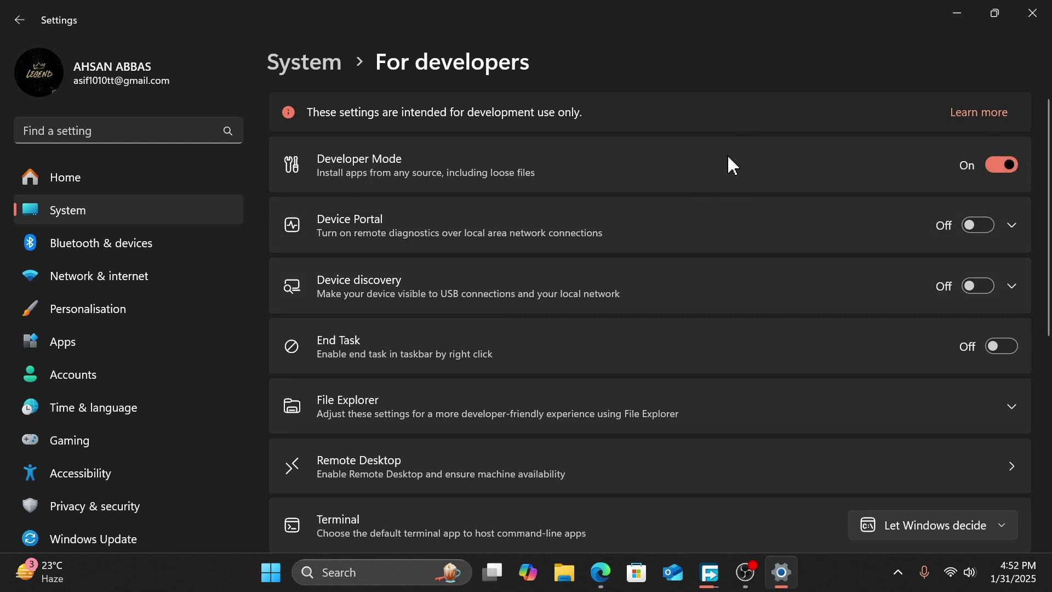
click(1046, 12)
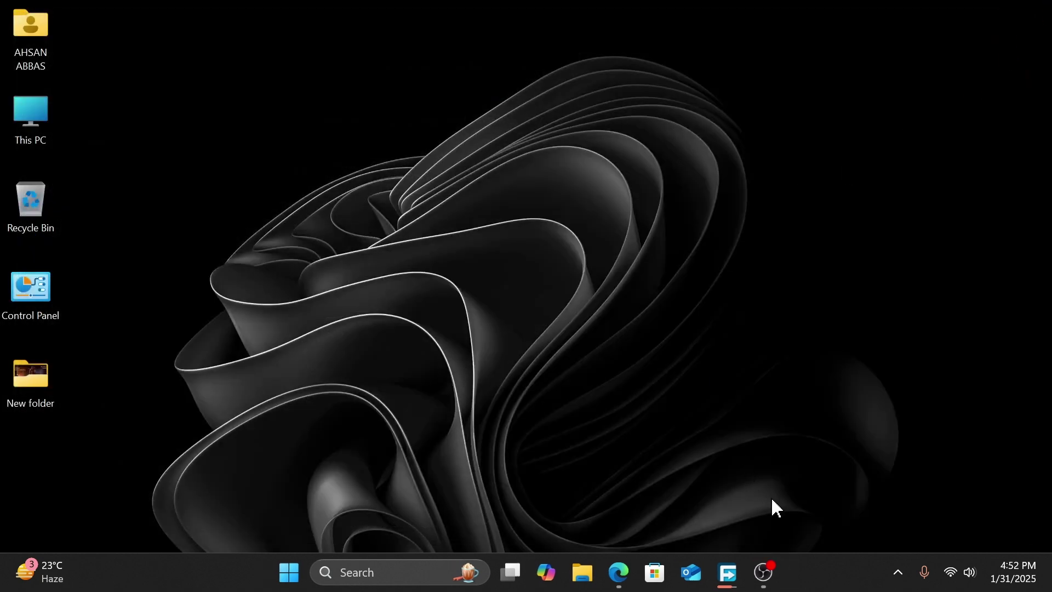
right_click(828, 572)
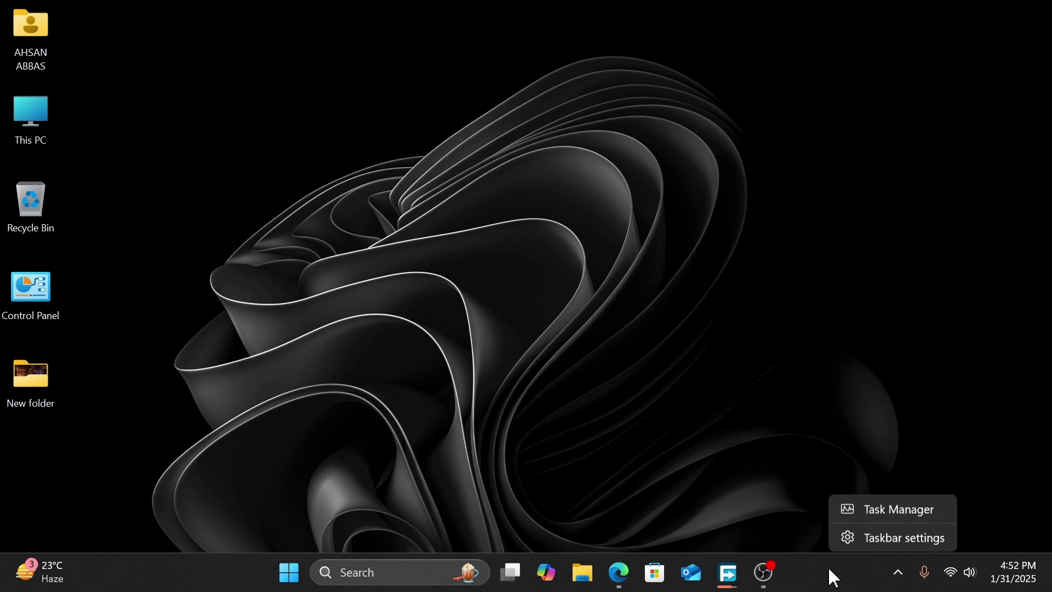
click(875, 509)
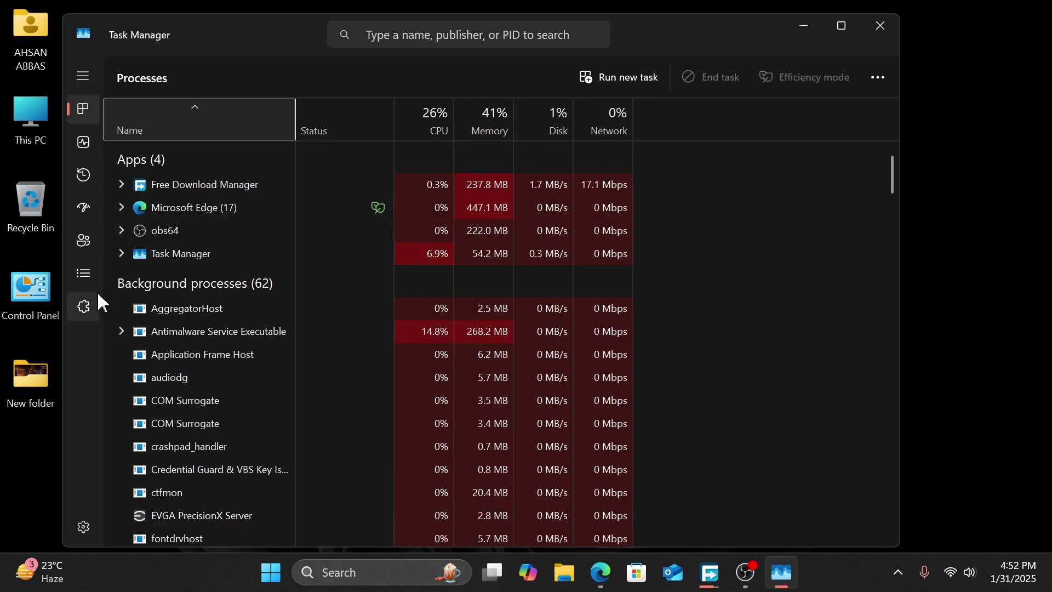
click(88, 141)
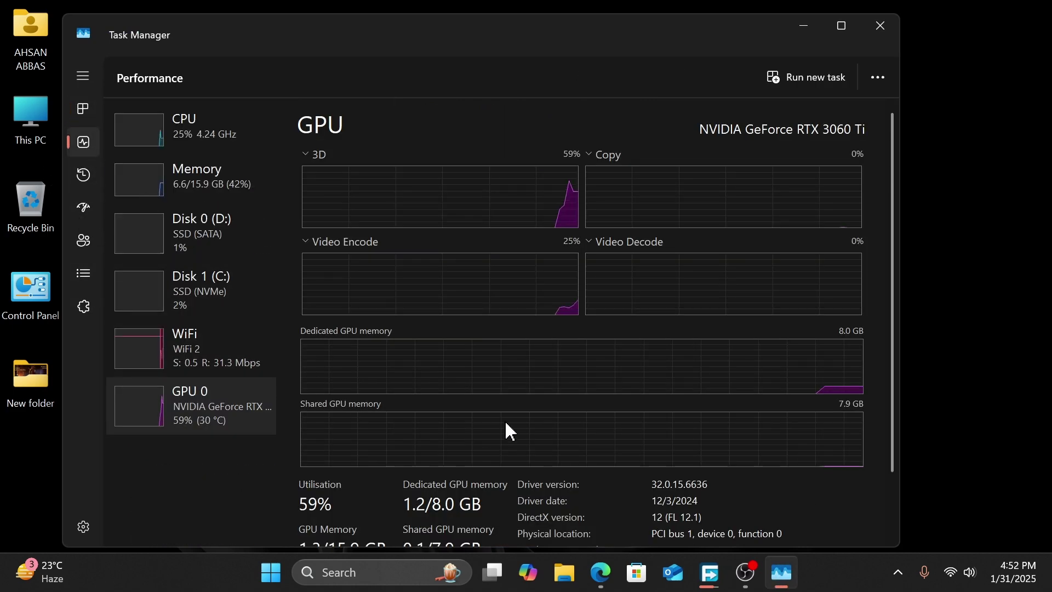
scroll(602, 493, down, 2)
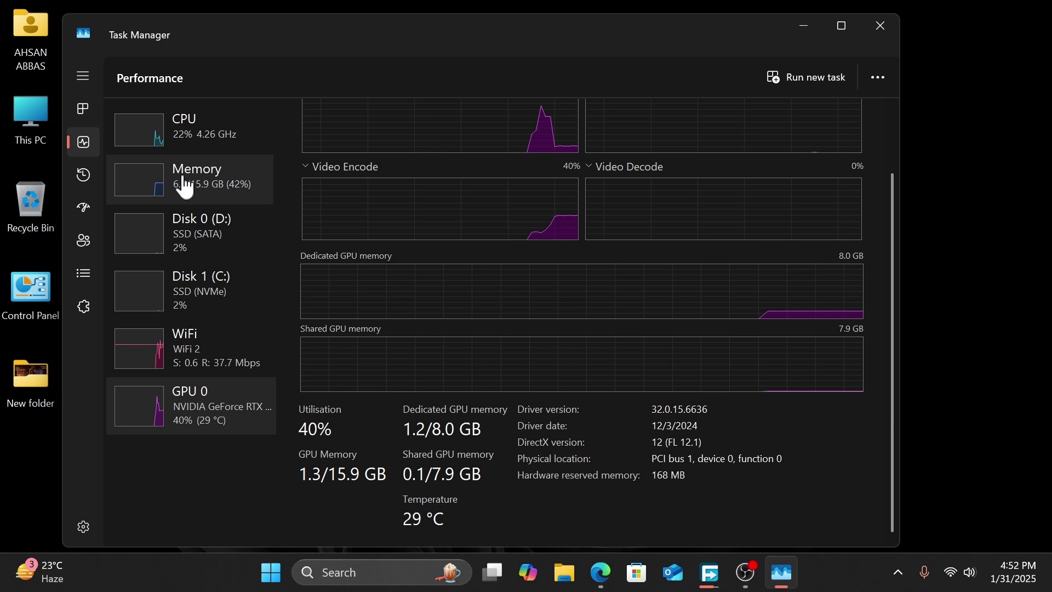
click(211, 134)
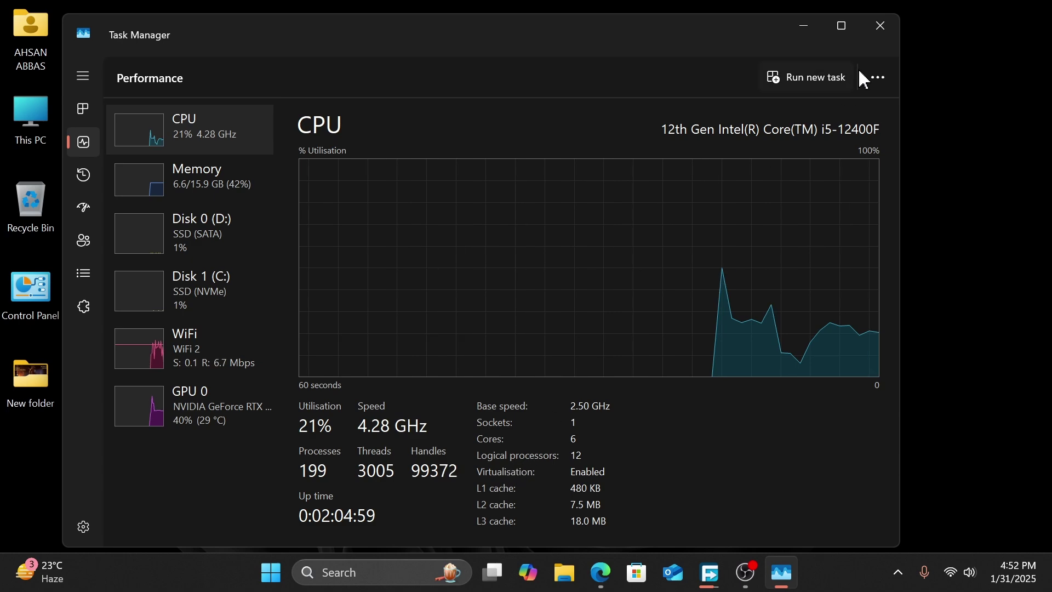
click(889, 27)
right_click(654, 94)
click(670, 137)
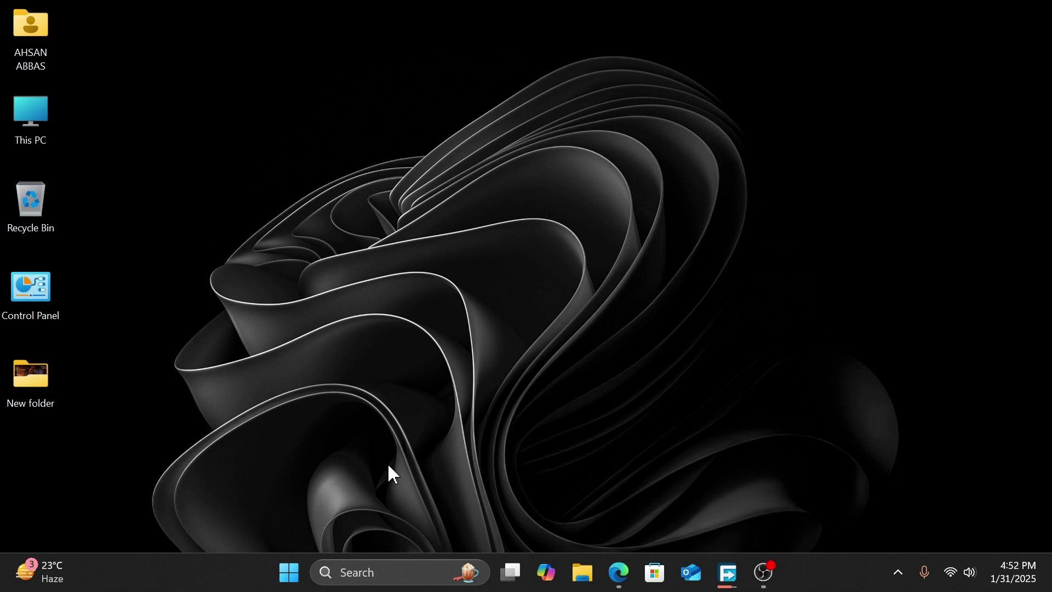
Extract the WSA archive on Local Disk (C:) with WinRAR's Extract Here
double_click(45, 112)
double_click(258, 168)
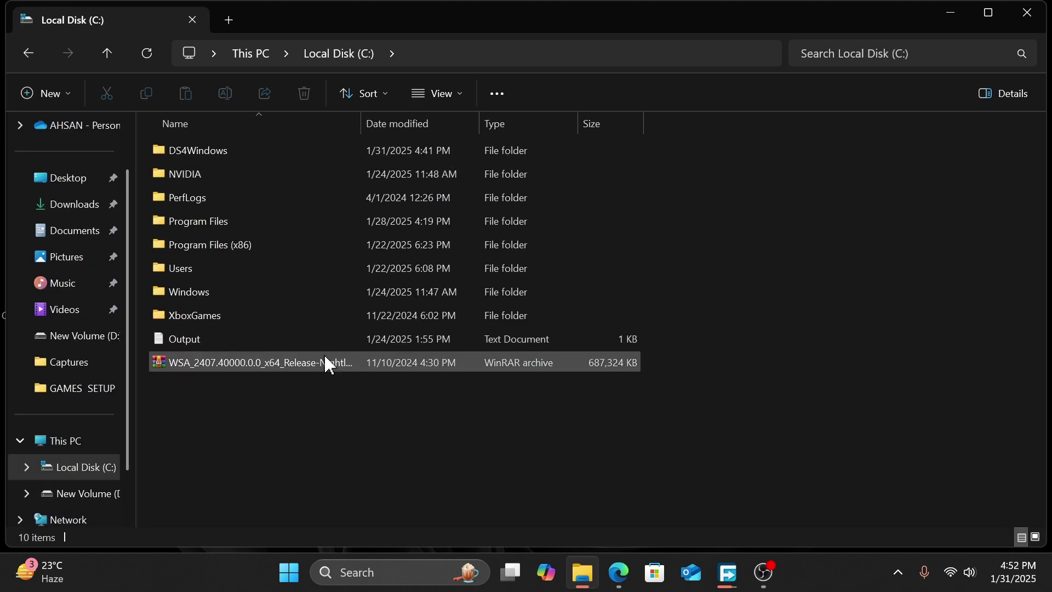
click(254, 364)
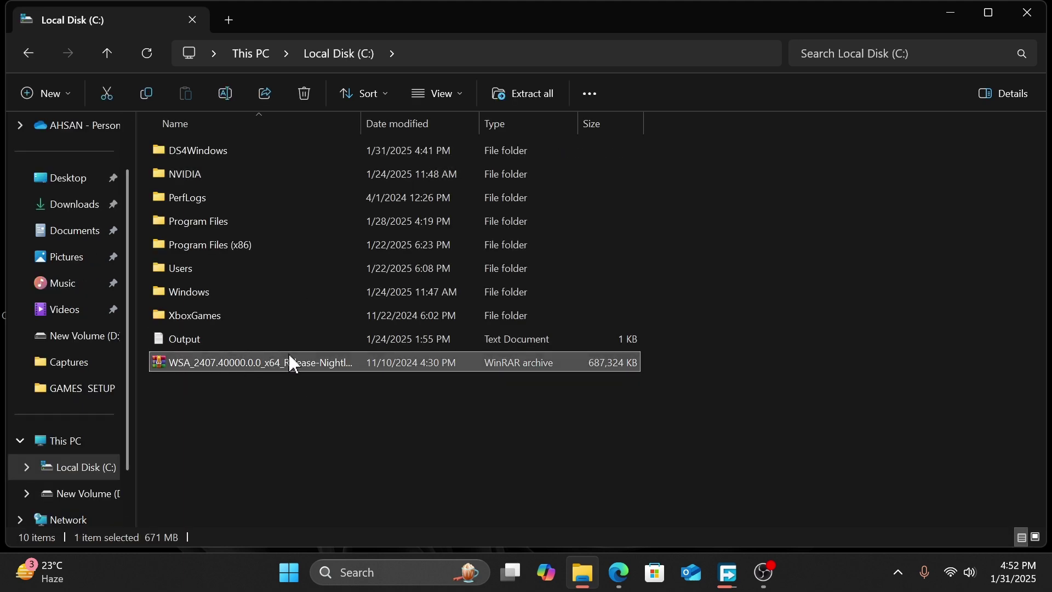
right_click(288, 367)
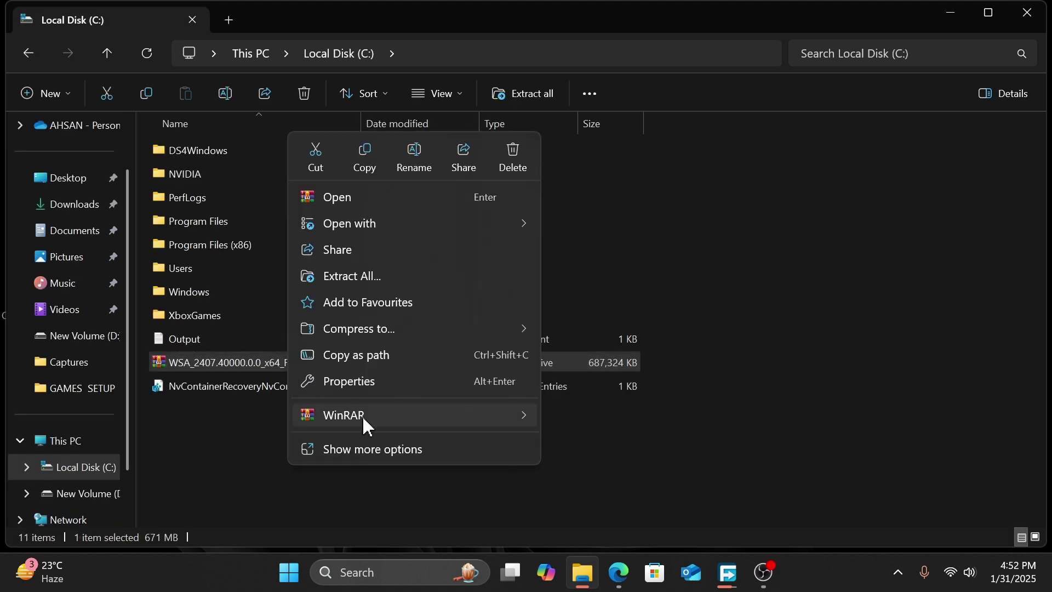
mouse_move(371, 422)
click(621, 497)
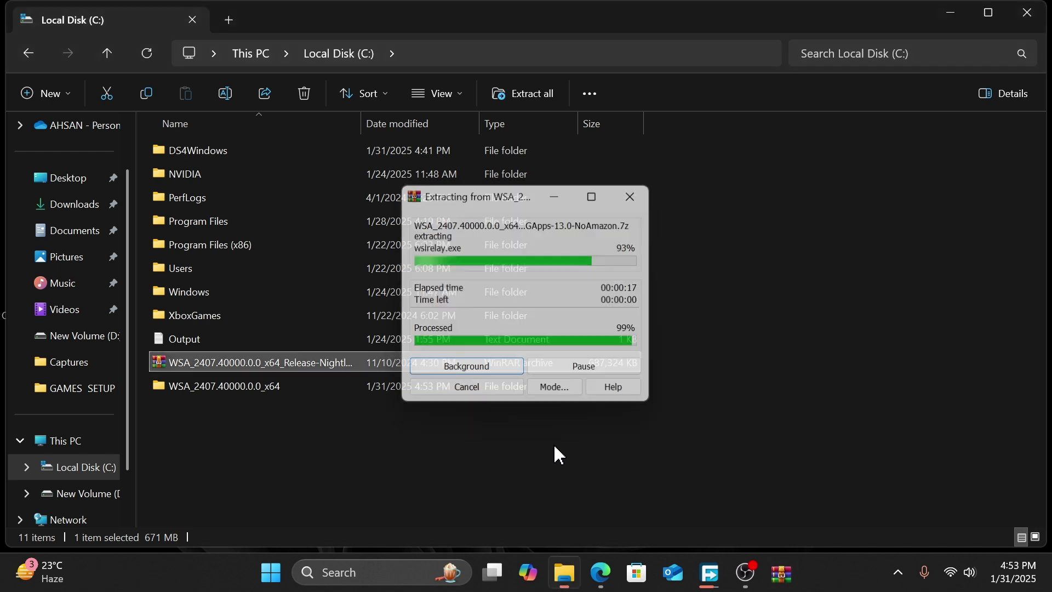
click(323, 419)
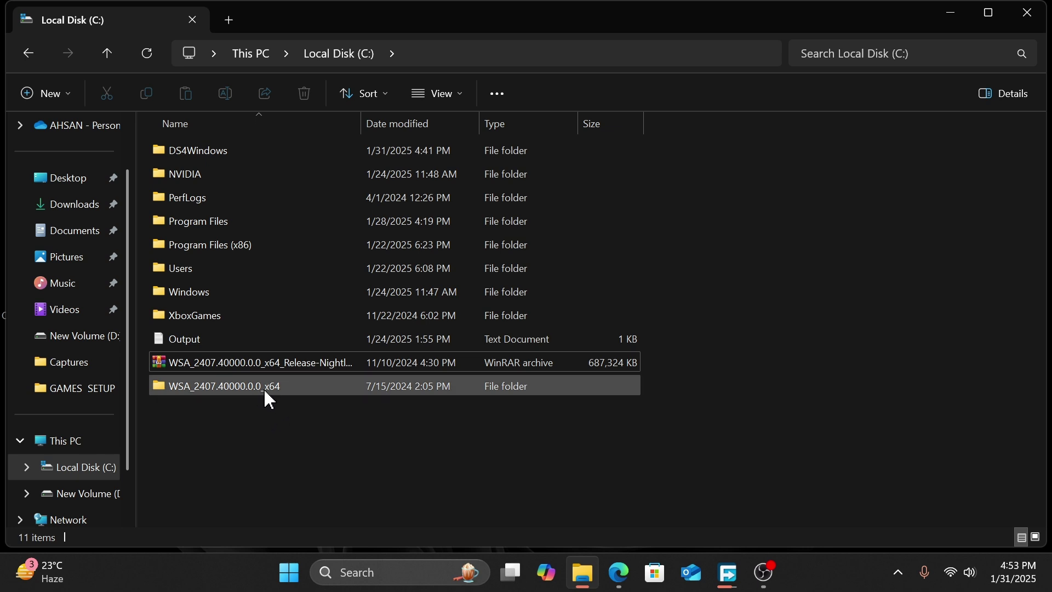
Run Run.bat from the WSA_2407.40000.0.0_x64 folder to install WSA
double_click(265, 390)
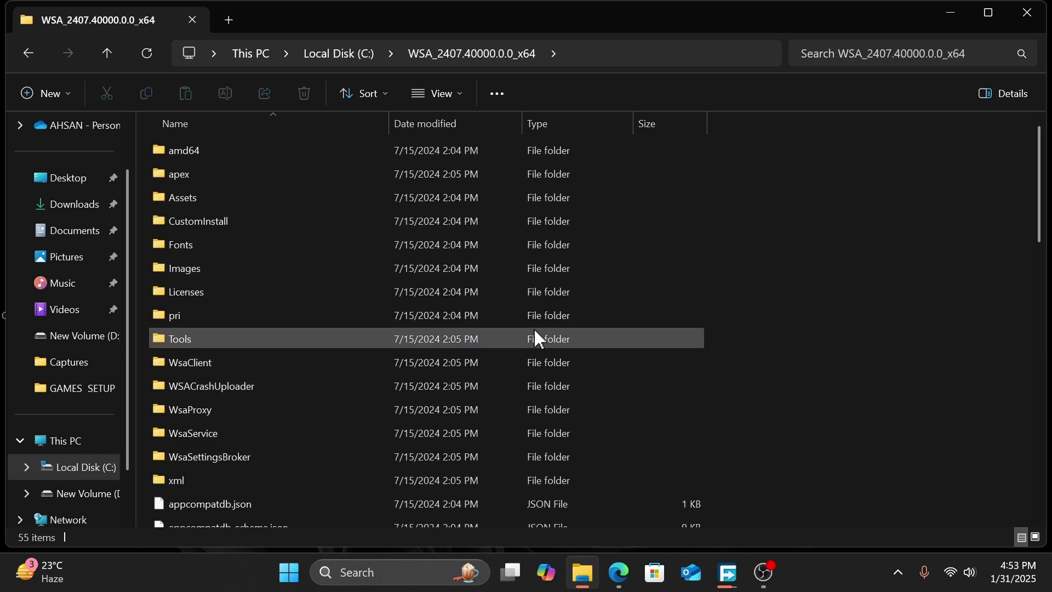
scroll(713, 329, down, 5)
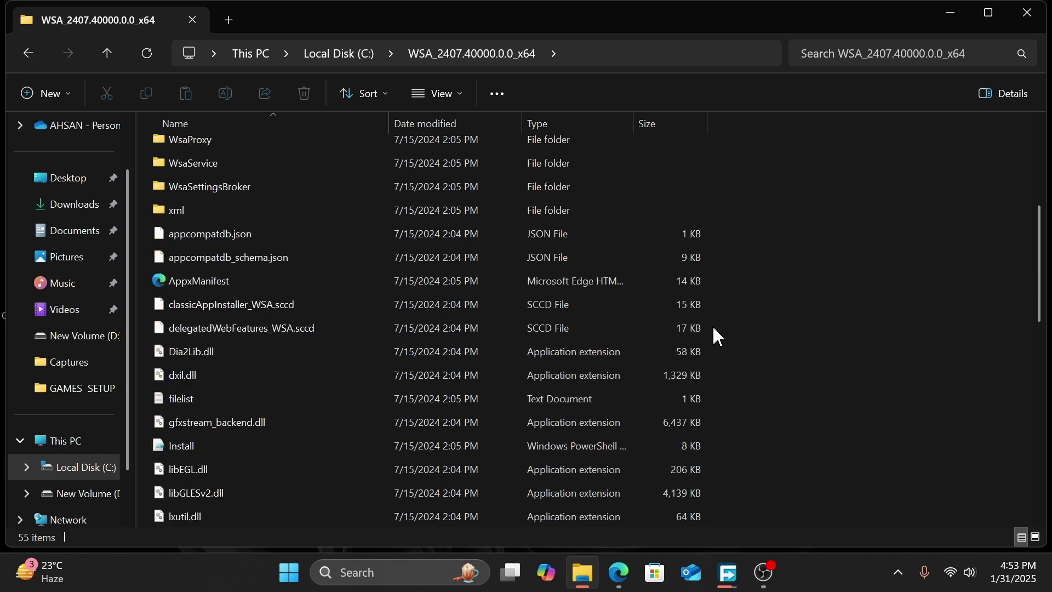
scroll(718, 336, down, 10)
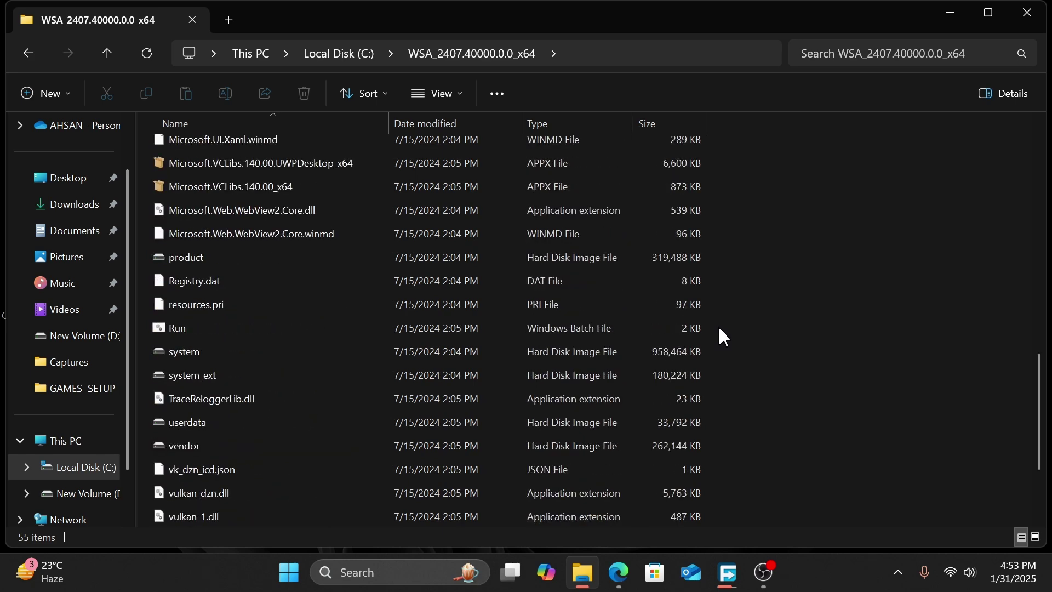
click(271, 330)
double_click(271, 329)
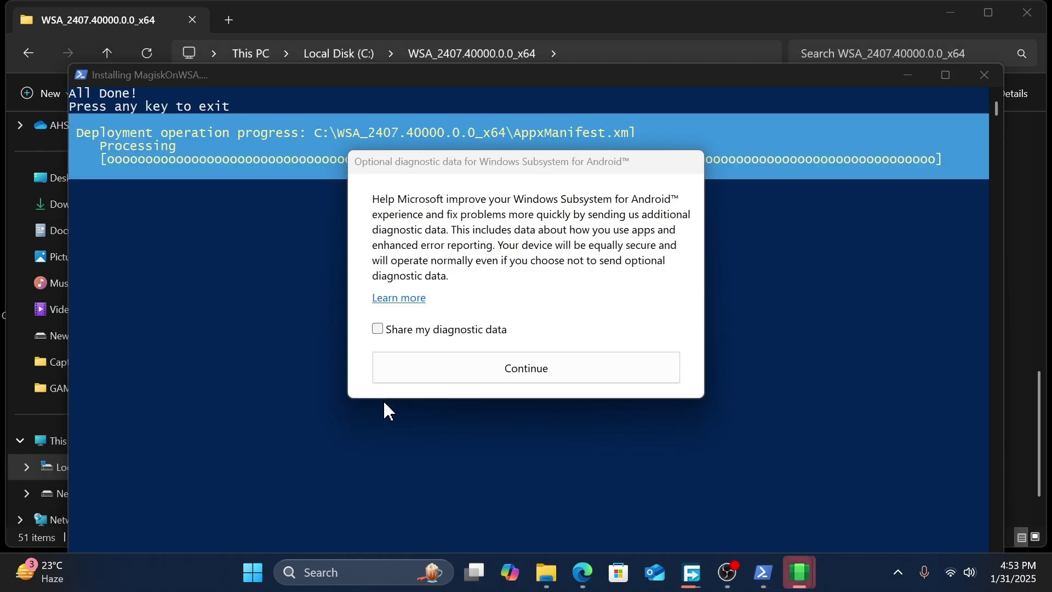
Skip sharing diagnostic data, close File Explorer and allow WSA microphone access
click(454, 374)
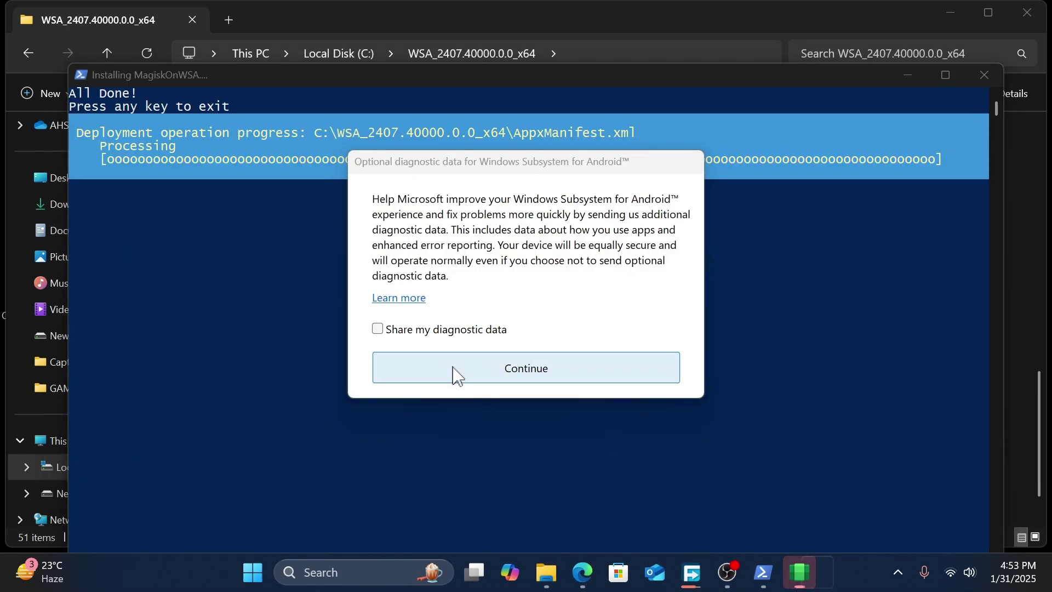
click(457, 376)
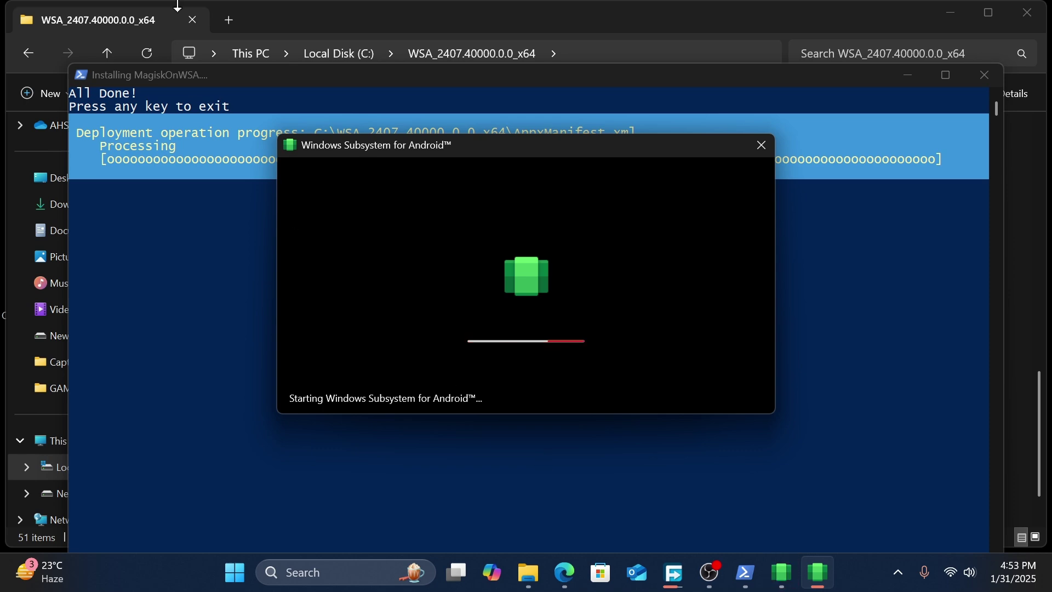
click(1026, 15)
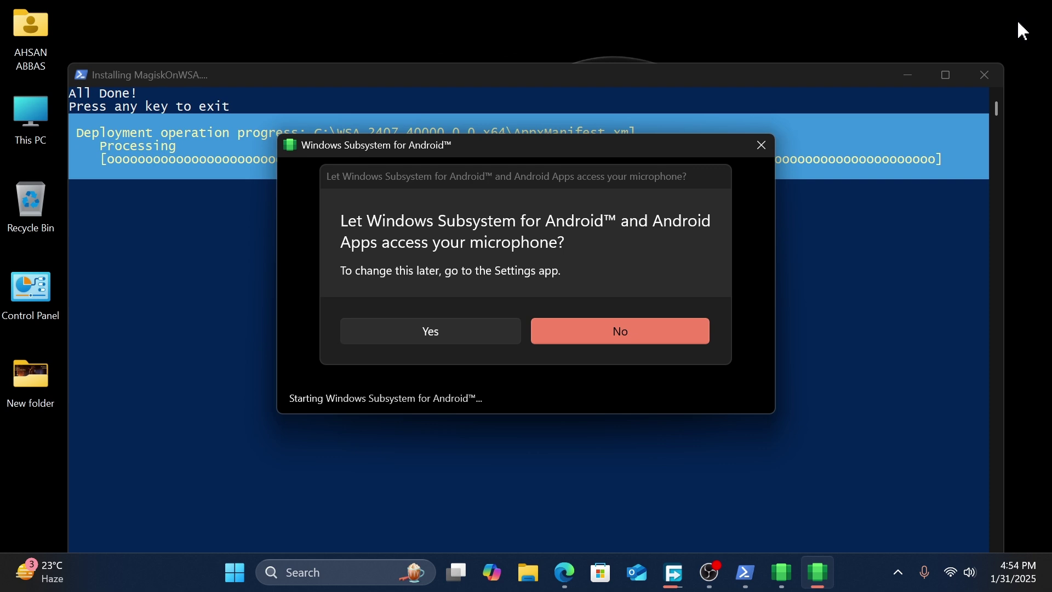
click(419, 339)
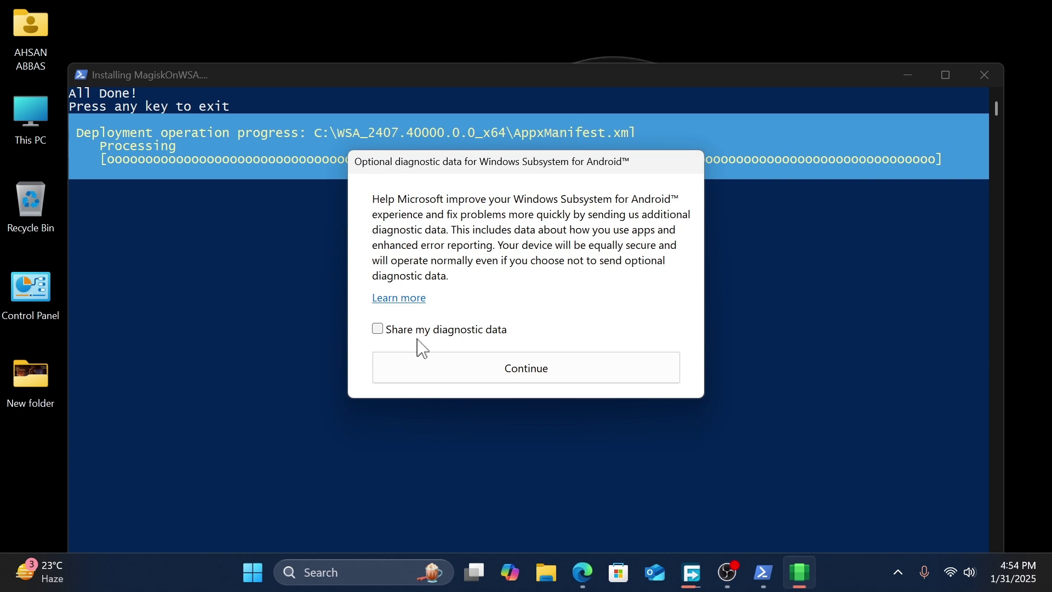
click(436, 365)
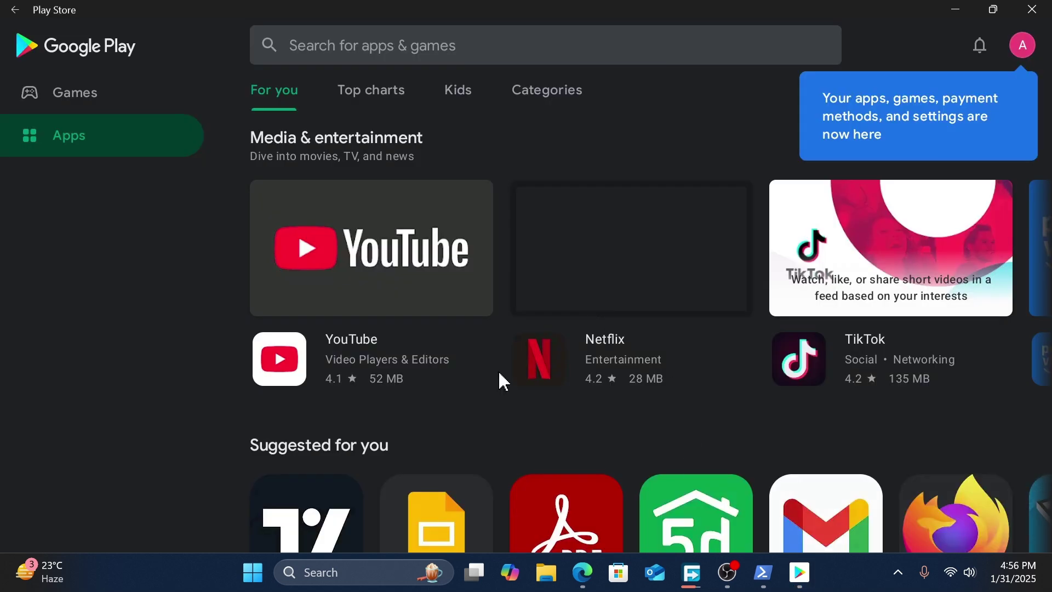
Open Play Store's My apps & games page, then search Windows for 'windows su'
click(1031, 56)
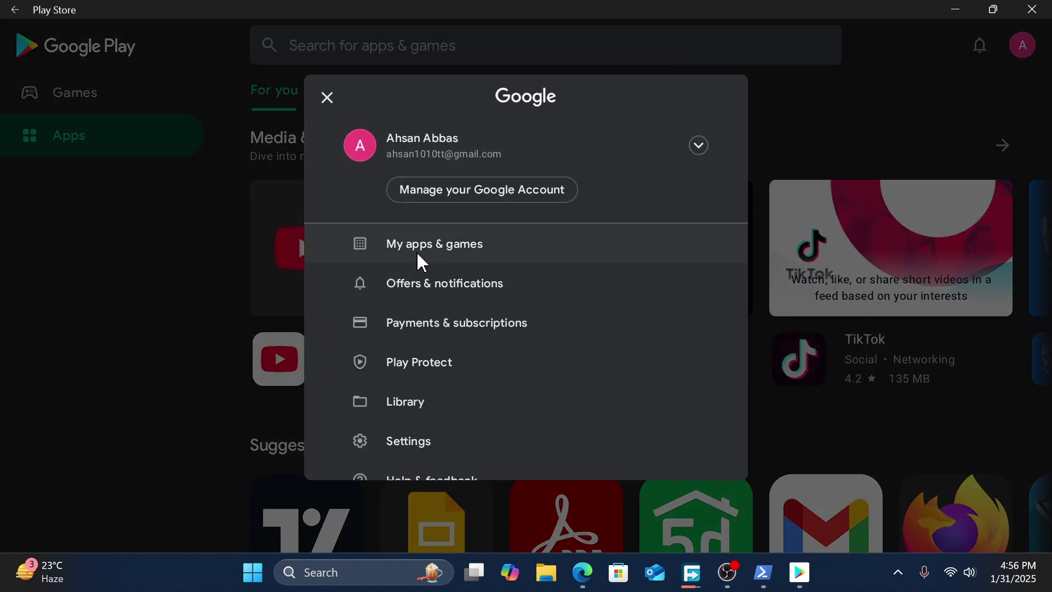
click(420, 262)
click(356, 570)
text(w)
click(356, 564)
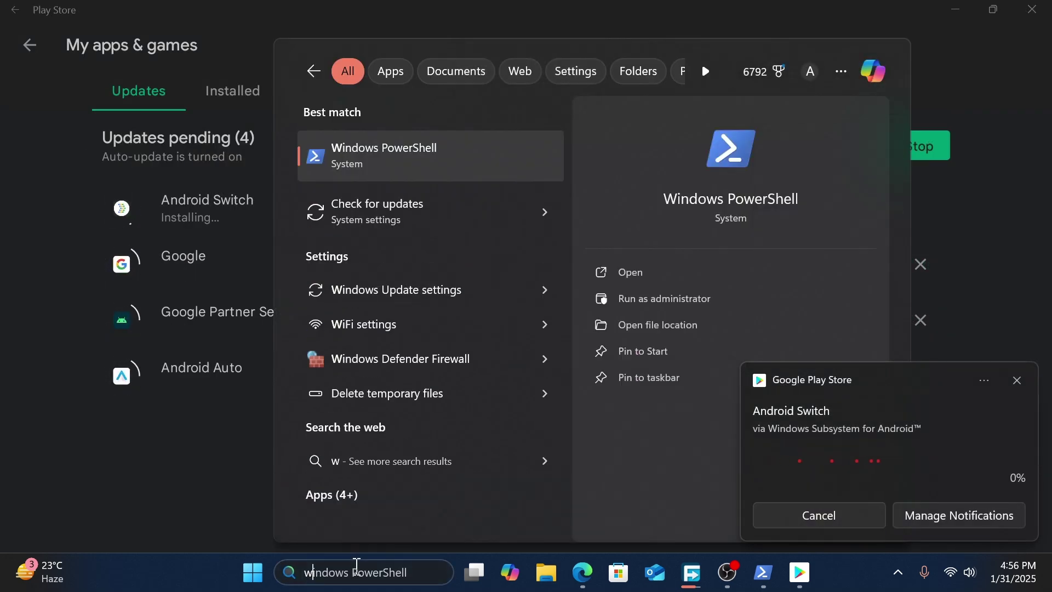
text(indo)
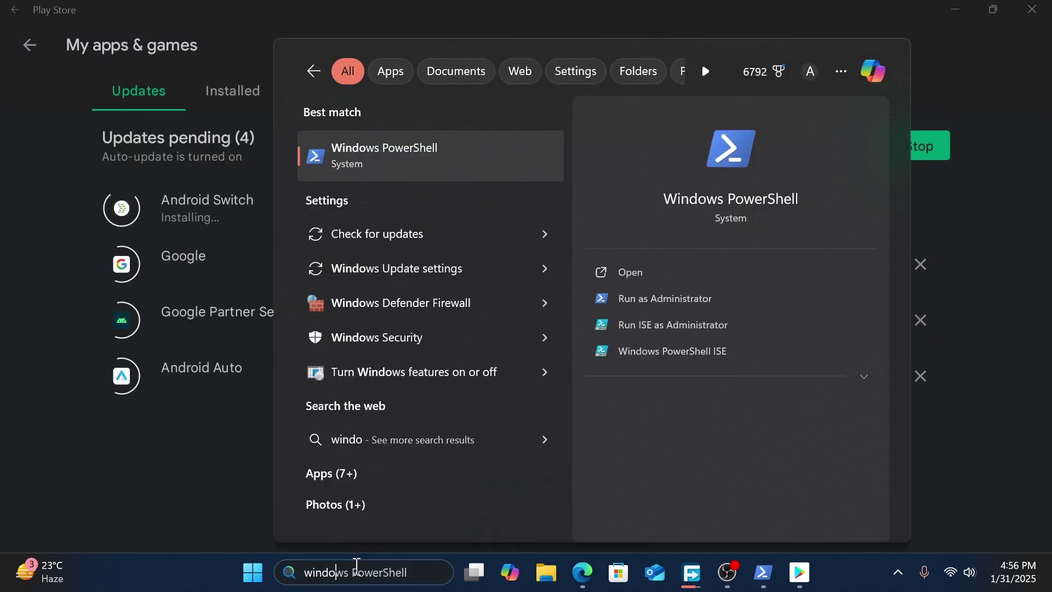
text(ws)
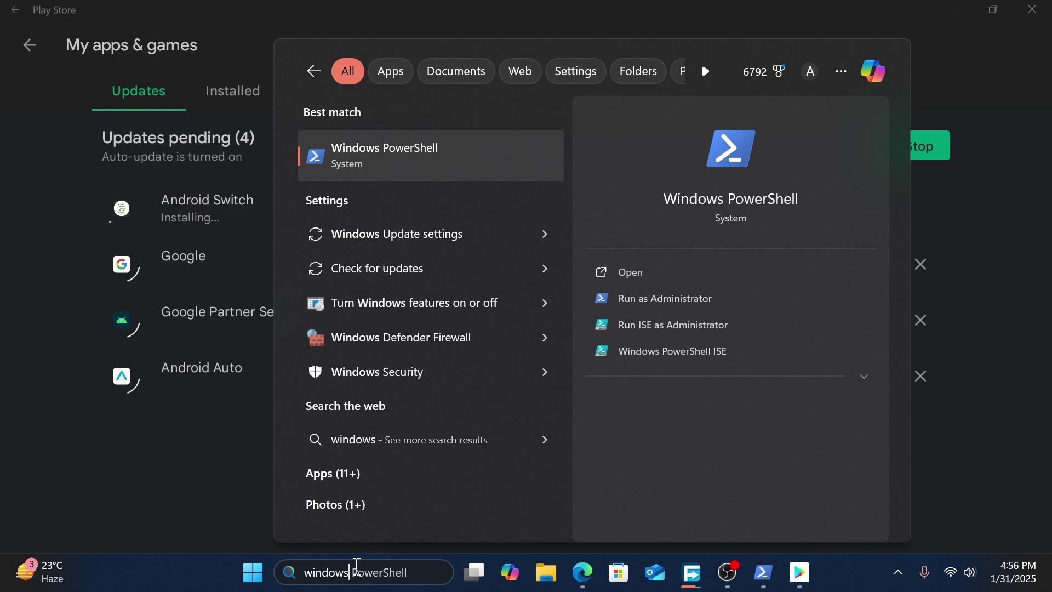
text( sub)
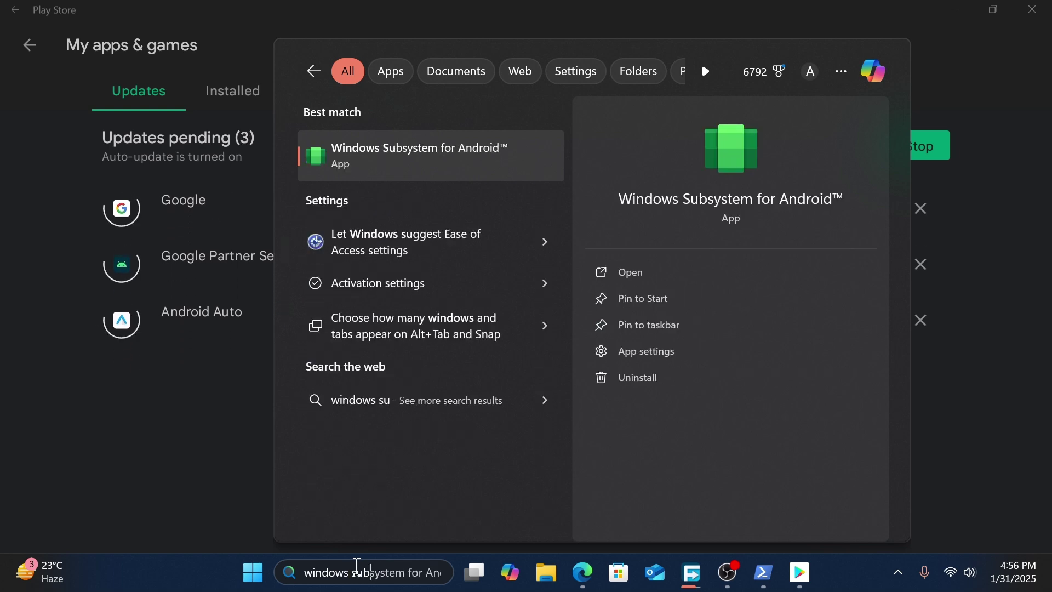
Turn on Developer mode in the subsystem's Advanced settings and allow it through the firewall
key(Return)
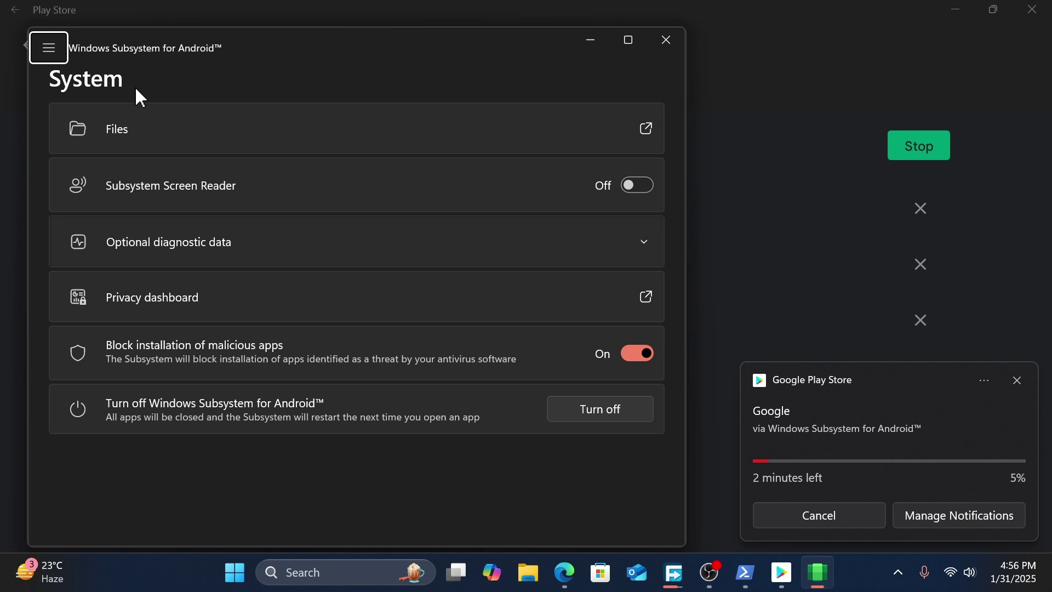
click(55, 50)
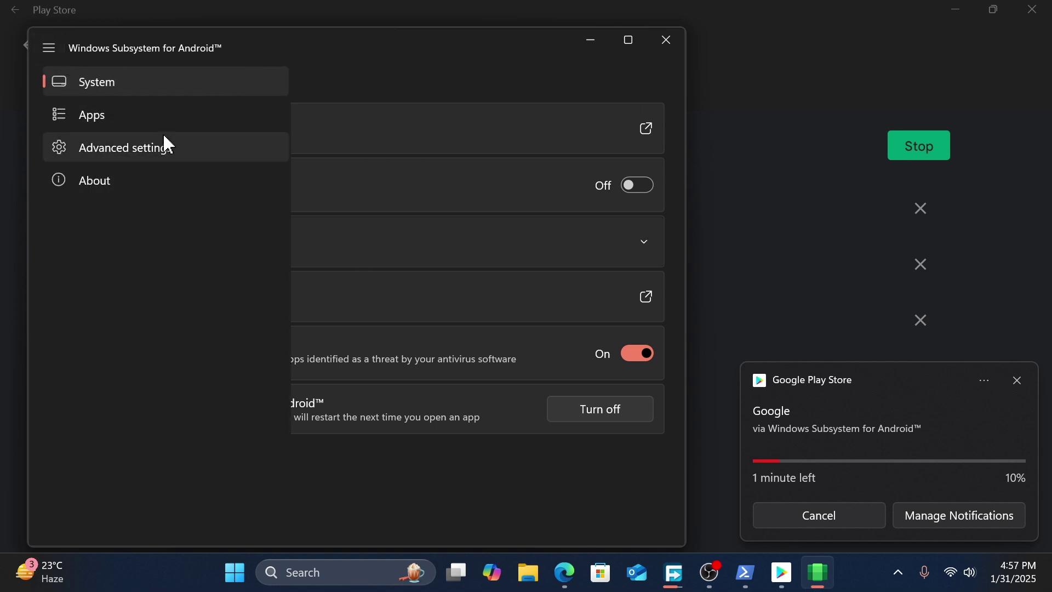
click(129, 144)
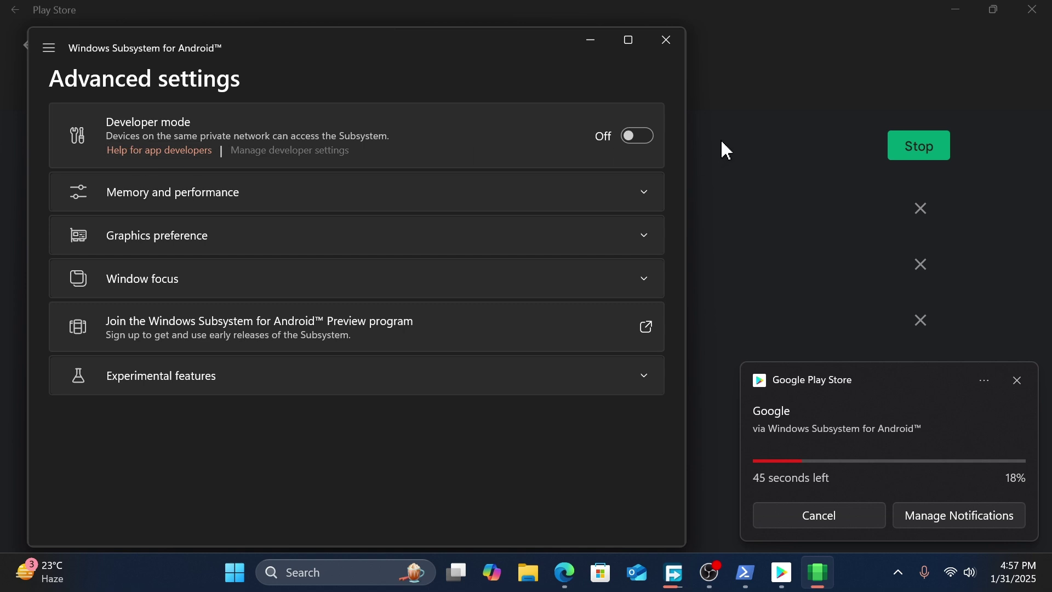
click(642, 137)
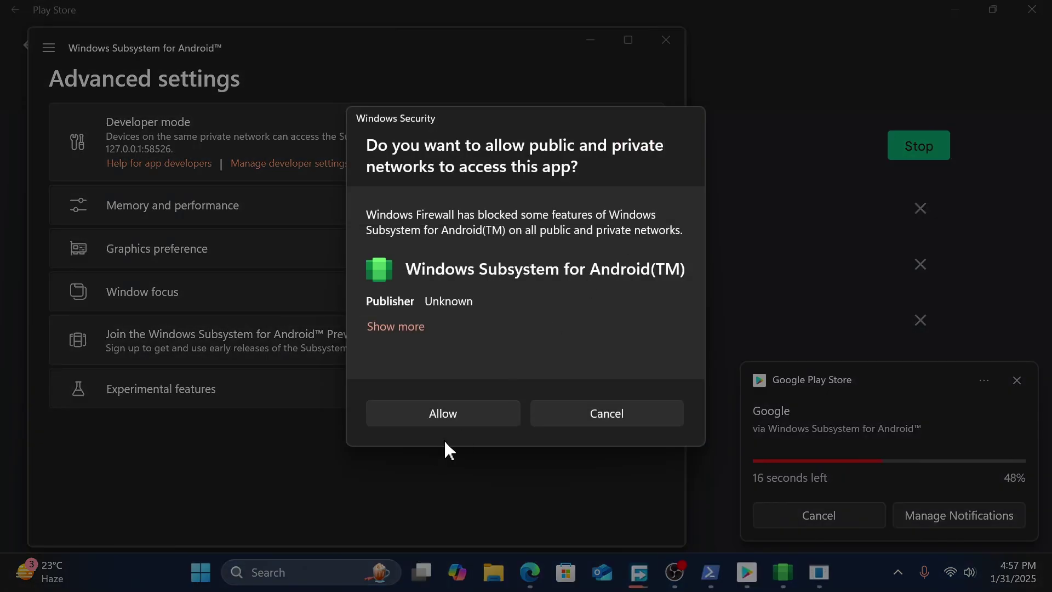
click(457, 415)
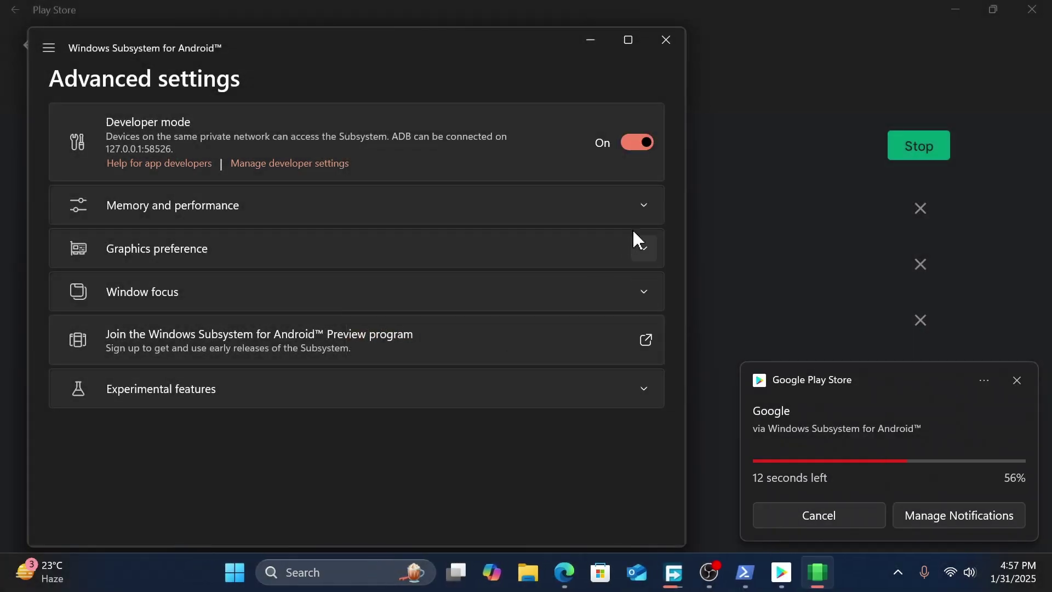
Review the memory options, left at 6 GB, and the graphics preference, set to High performance
click(644, 212)
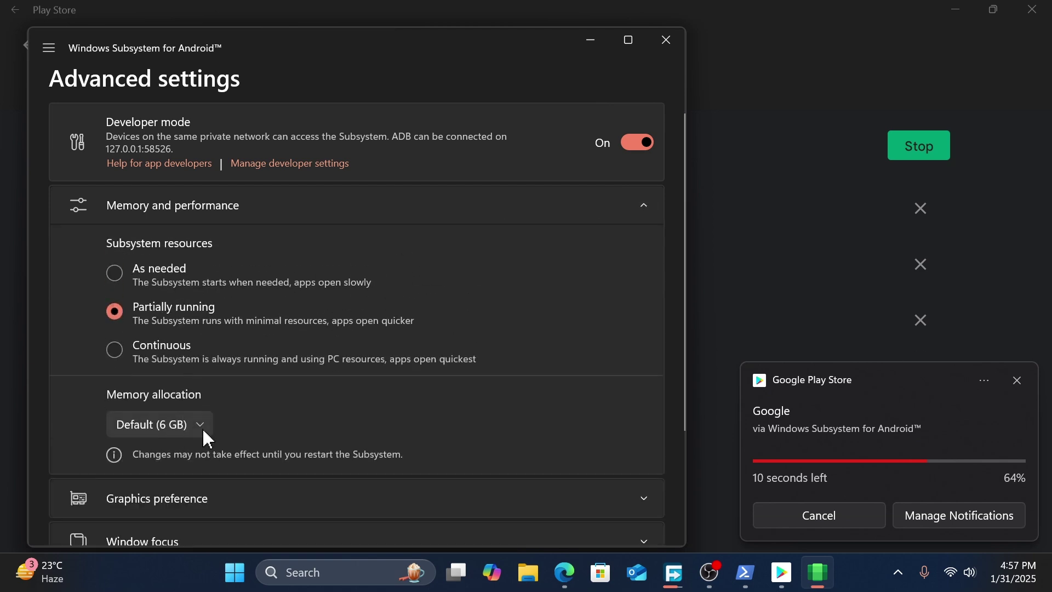
click(203, 432)
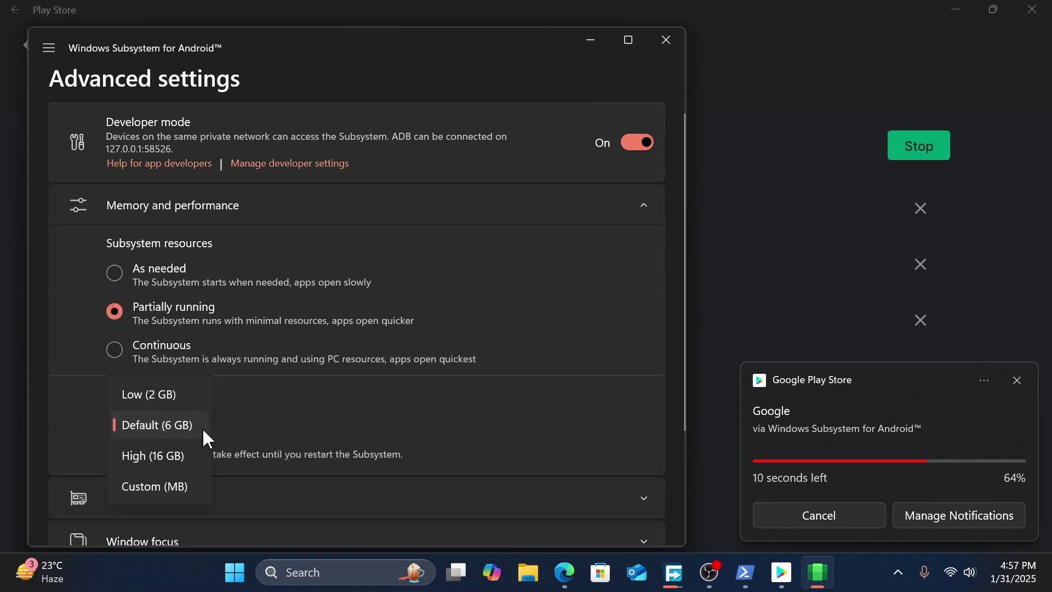
click(255, 440)
scroll(317, 451, down, 3)
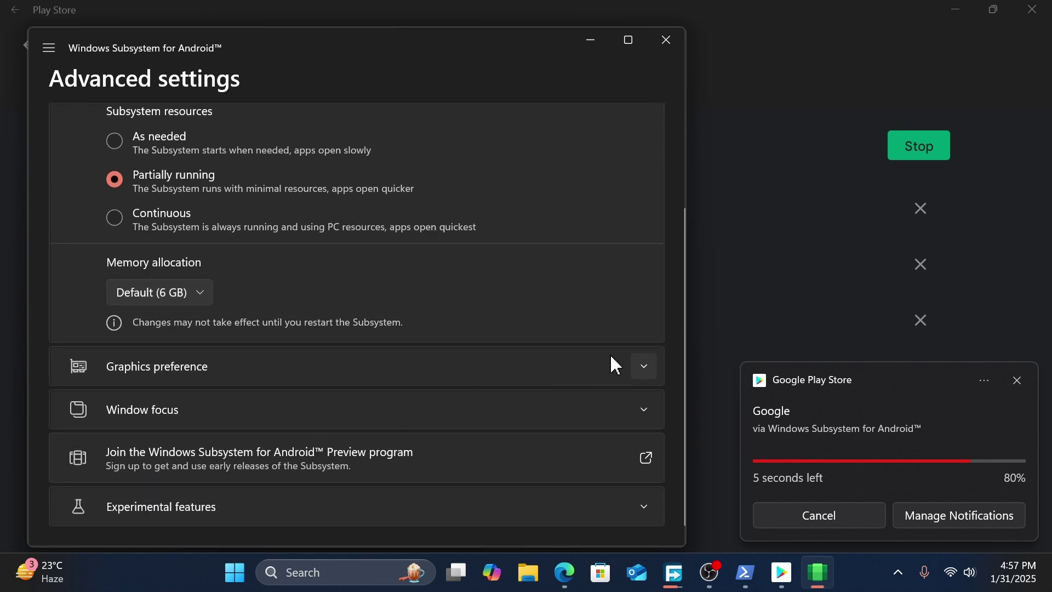
click(637, 368)
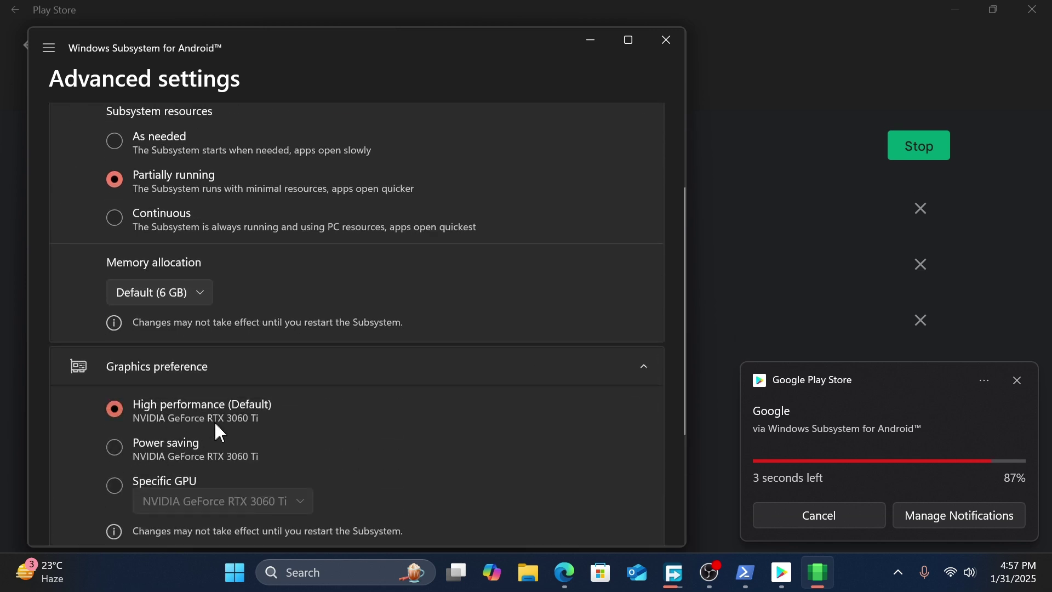
scroll(389, 474, down, 3)
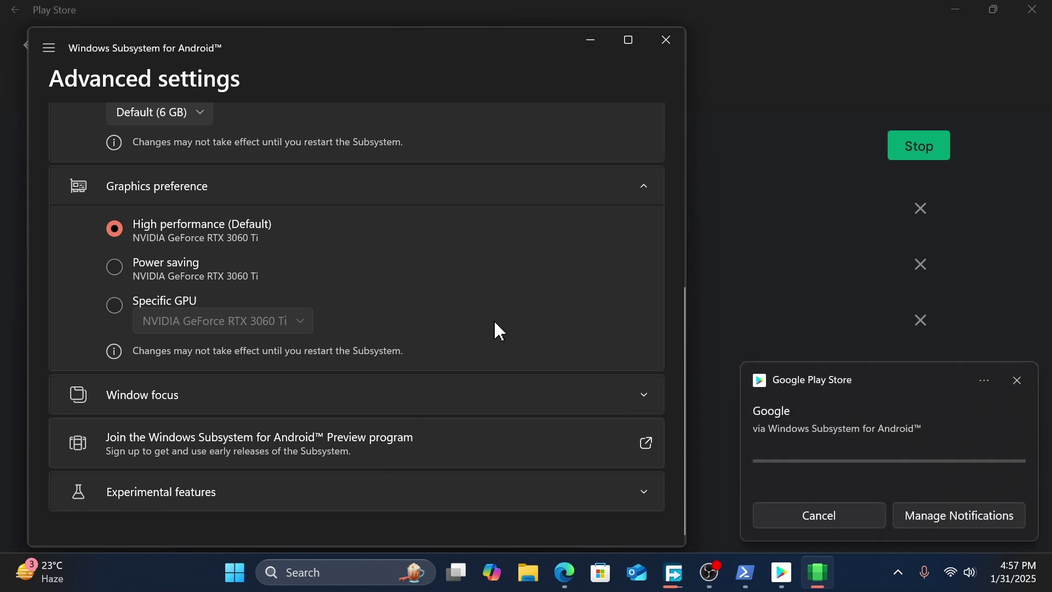
Close the subsystem settings window and let Play Store updates finish until none remain
click(670, 44)
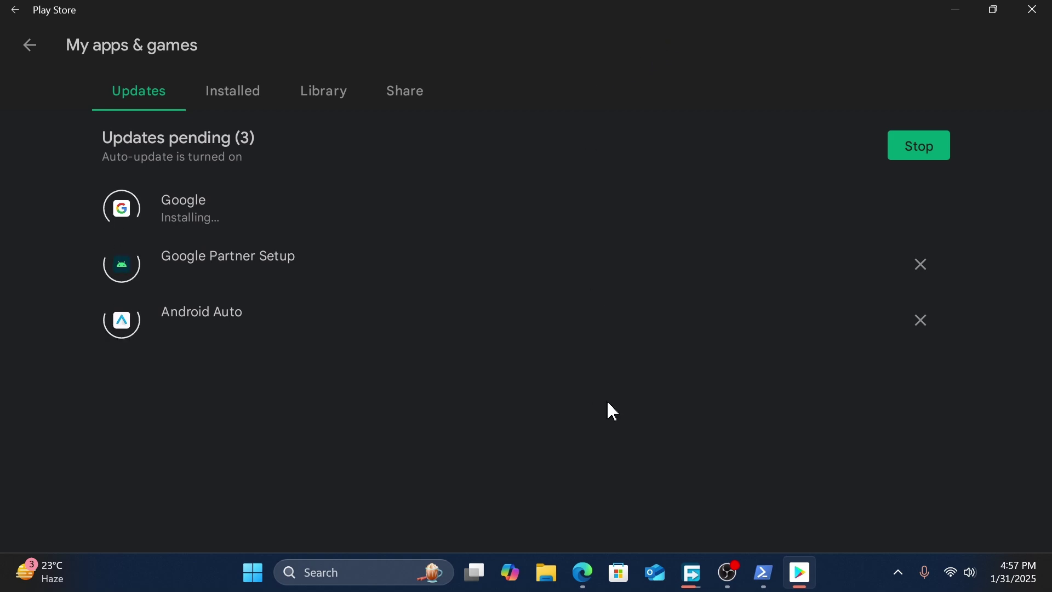
click(729, 574)
click(729, 575)
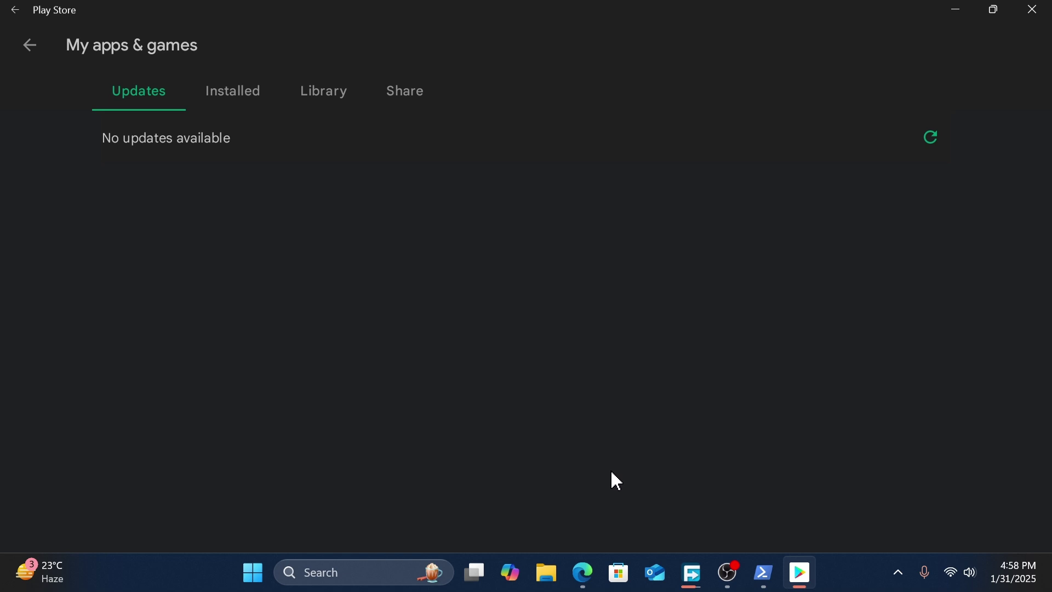
Check the installed apps, then close both the Play Store and the MagiskOnWSA installer console
click(222, 94)
click(20, 50)
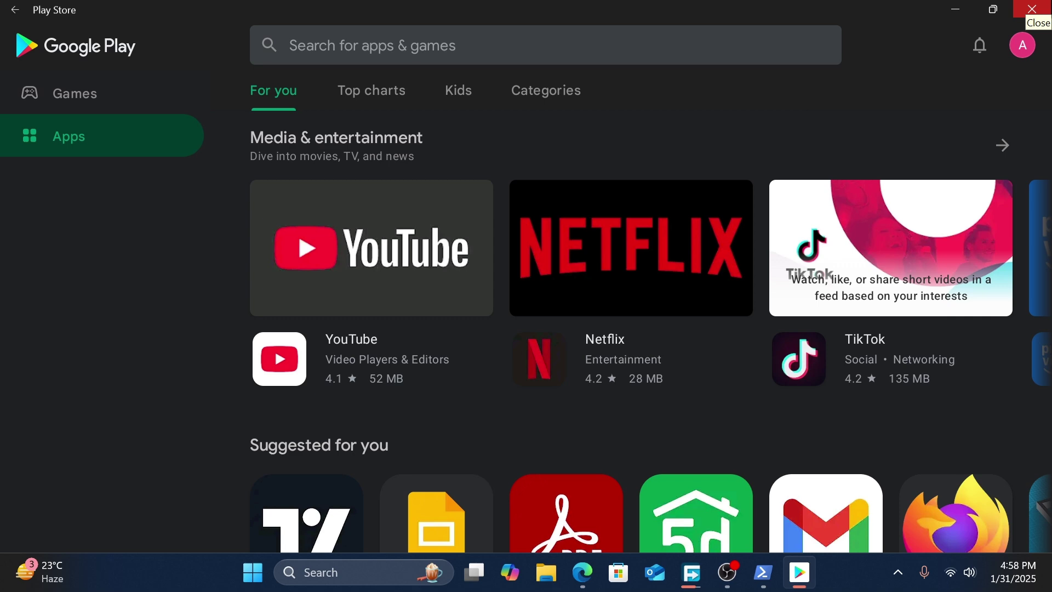
click(1032, 8)
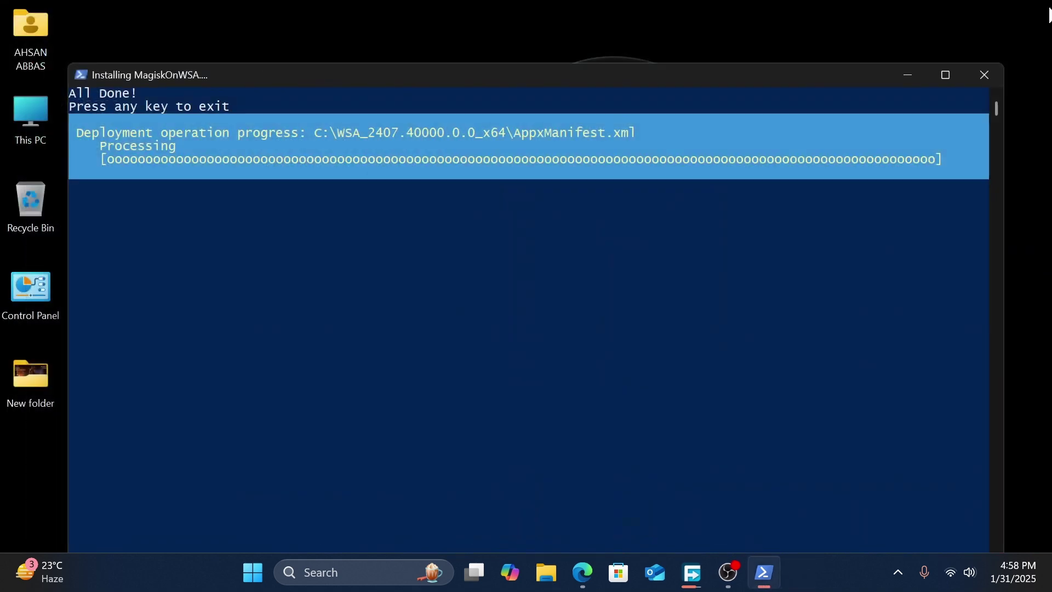
click(983, 73)
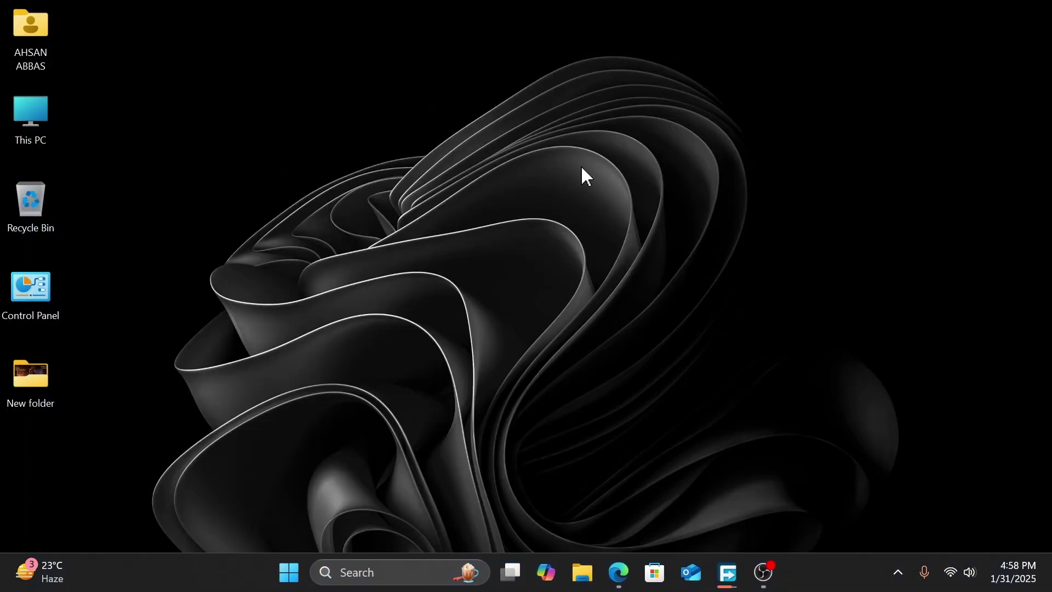